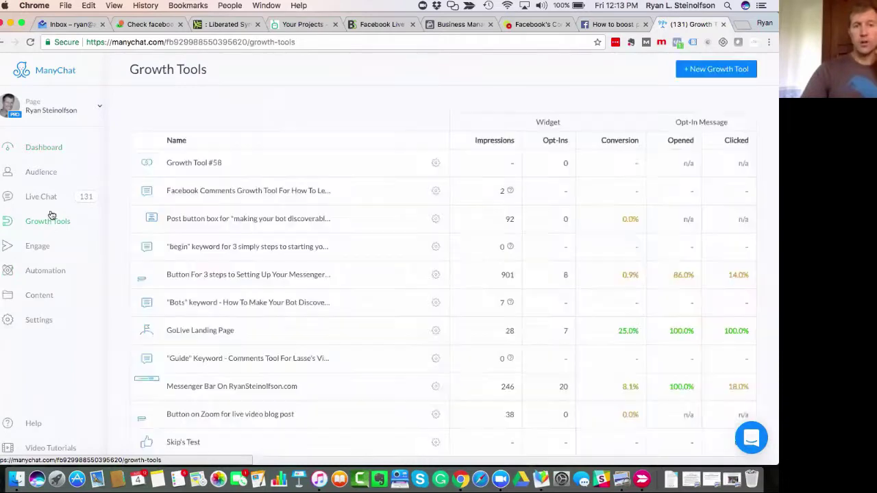
Create a new growth tool of the Messenger Ref URL type
click(713, 72)
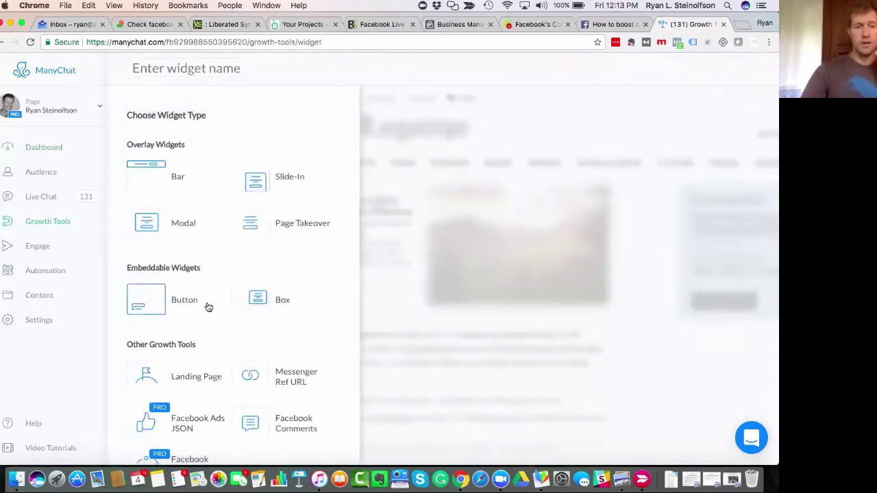
scroll(224, 307, down, 2)
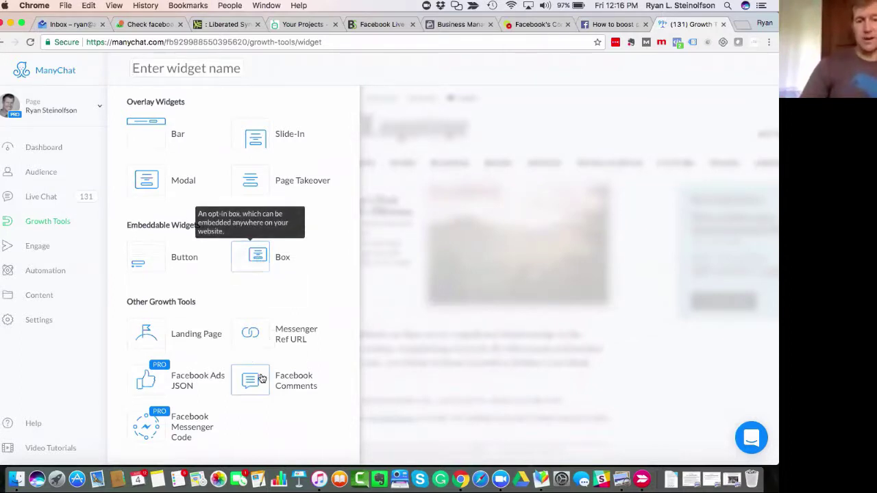
click(253, 335)
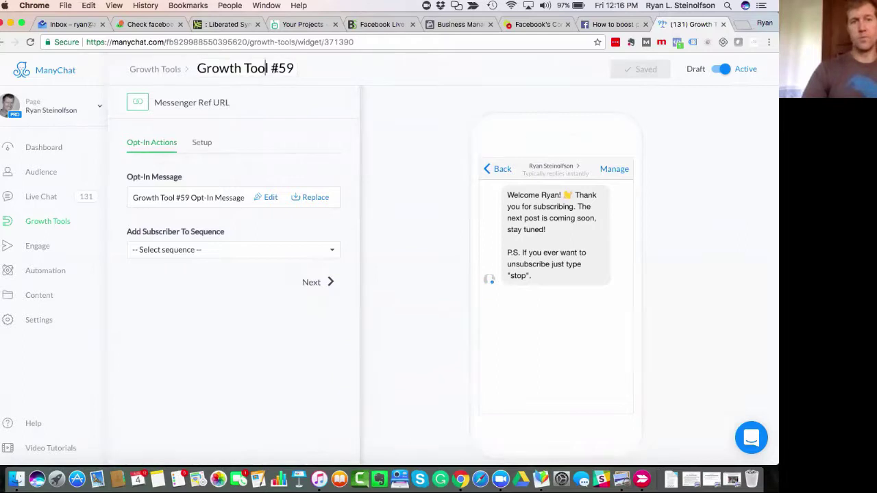
Rename the new Messenger Ref URL growth tool as "How to go live"
triple_click(286, 67)
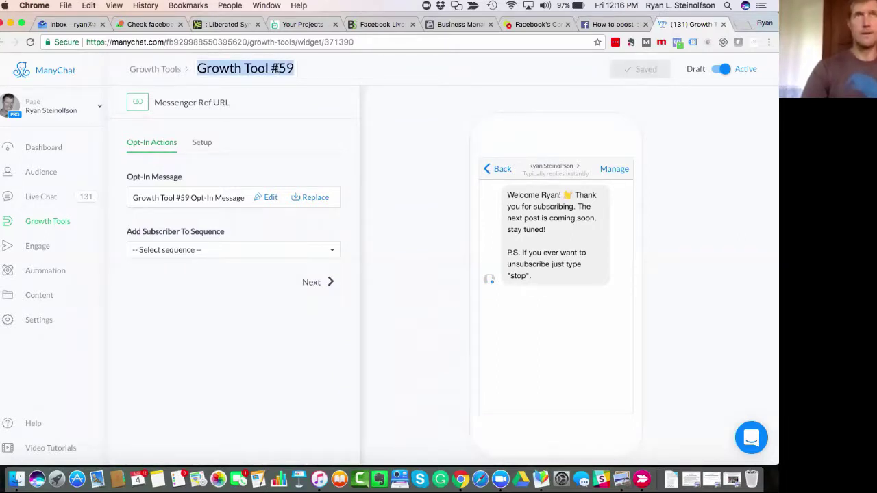
text(How)
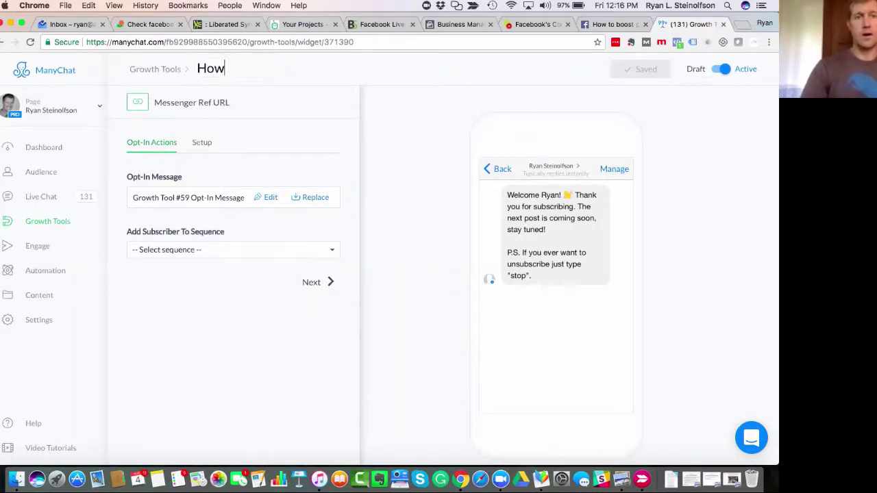
text( to go live)
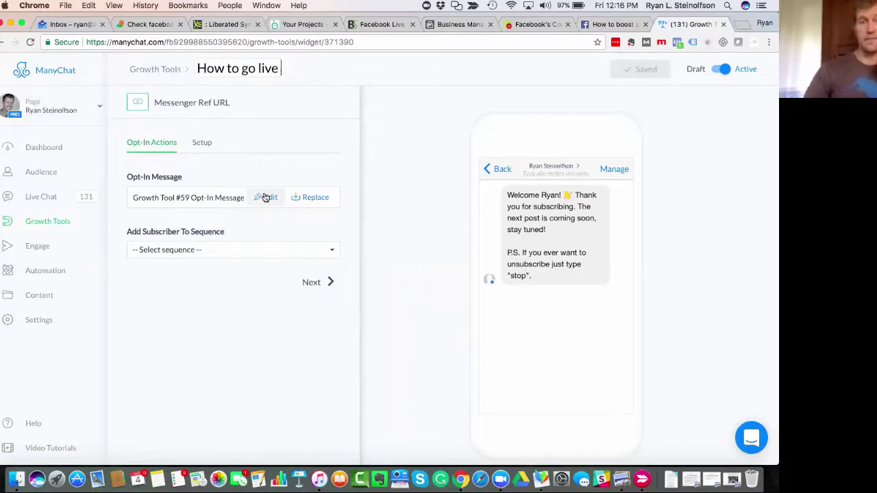
Examine the sequences that subscribers of this growth tool can be added to, leaving the sequence unselected
click(202, 250)
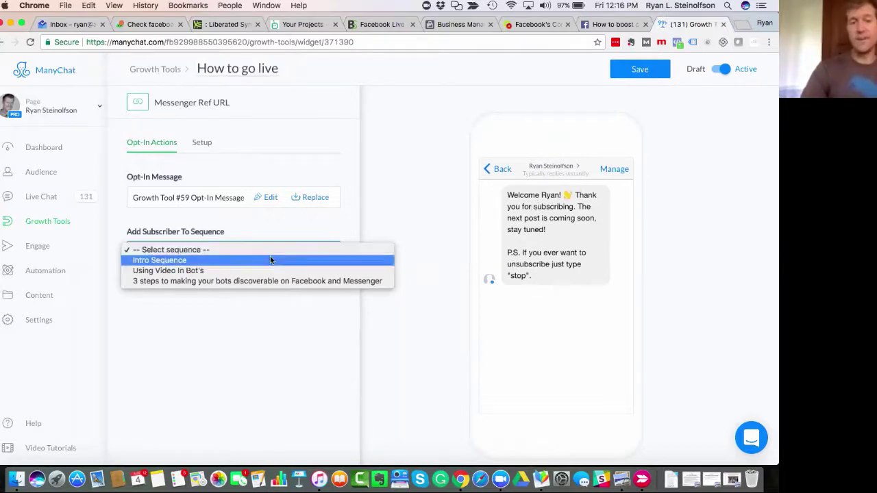
click(234, 251)
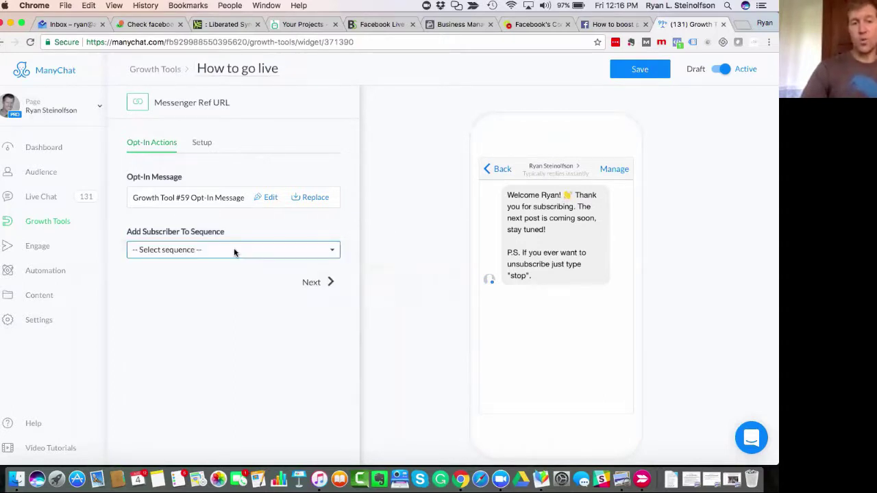
click(224, 250)
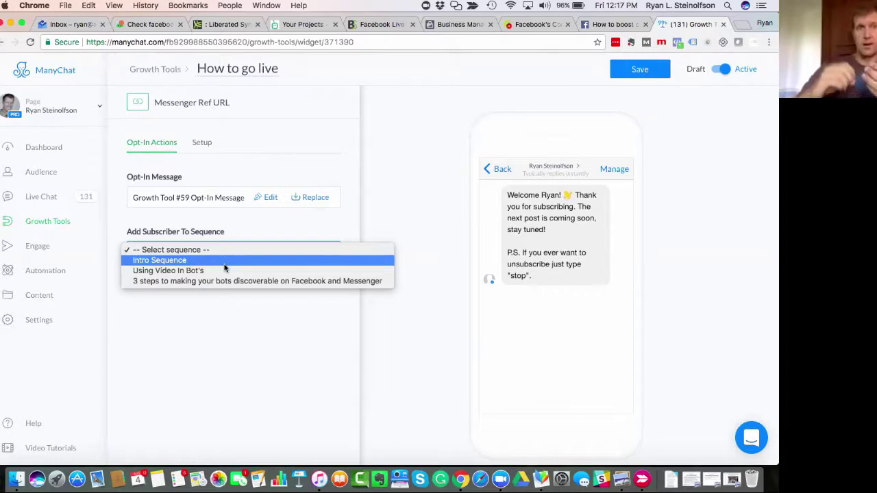
click(265, 226)
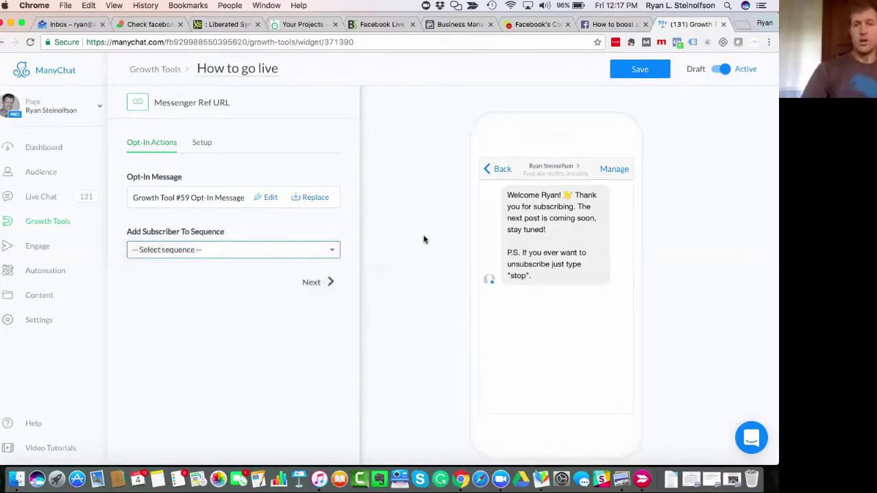
click(292, 251)
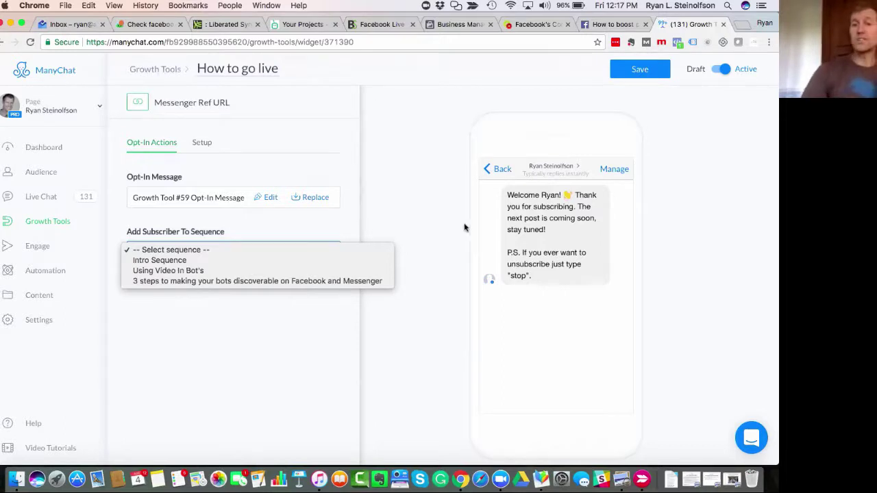
click(541, 211)
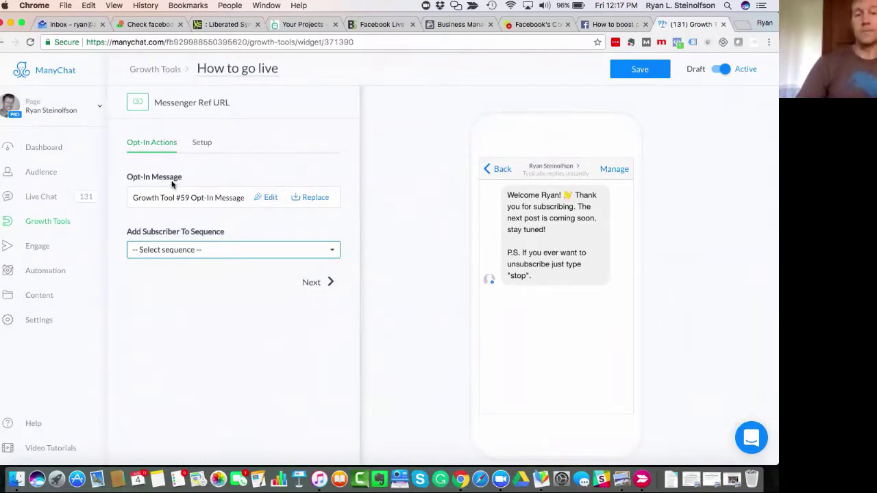
Save the renamed growth tool and open its opt-in message for editing
click(271, 198)
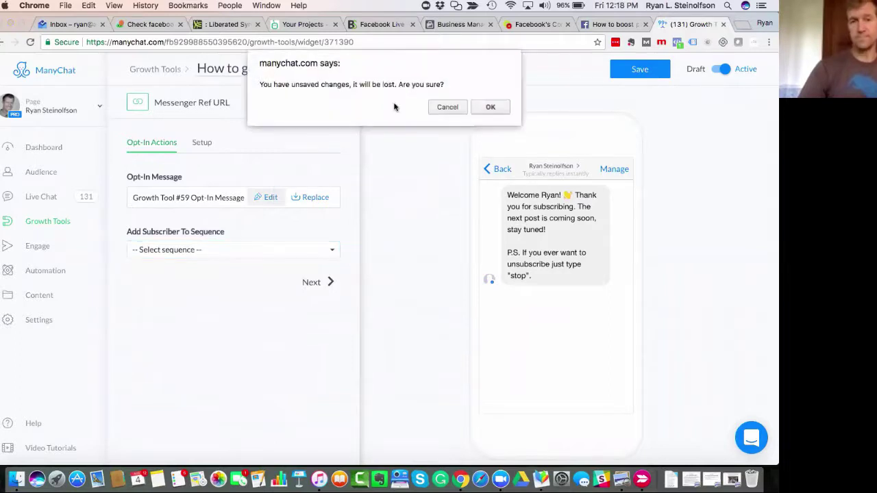
click(446, 108)
click(628, 70)
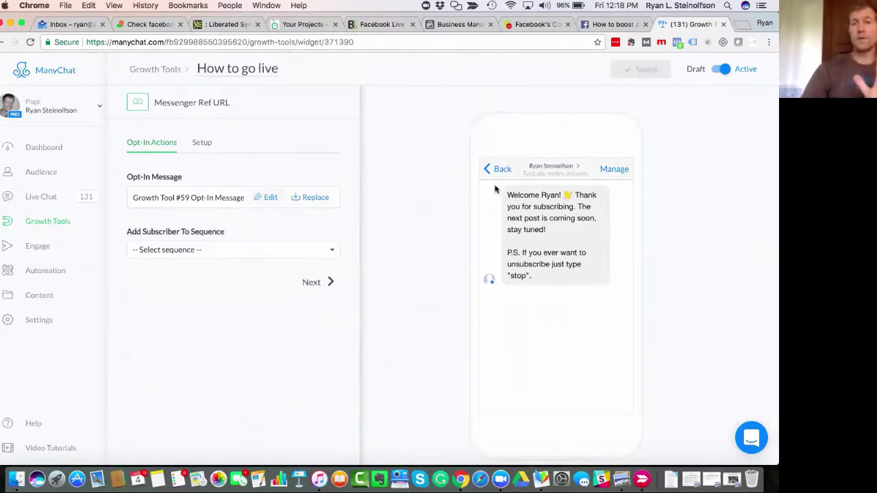
click(271, 197)
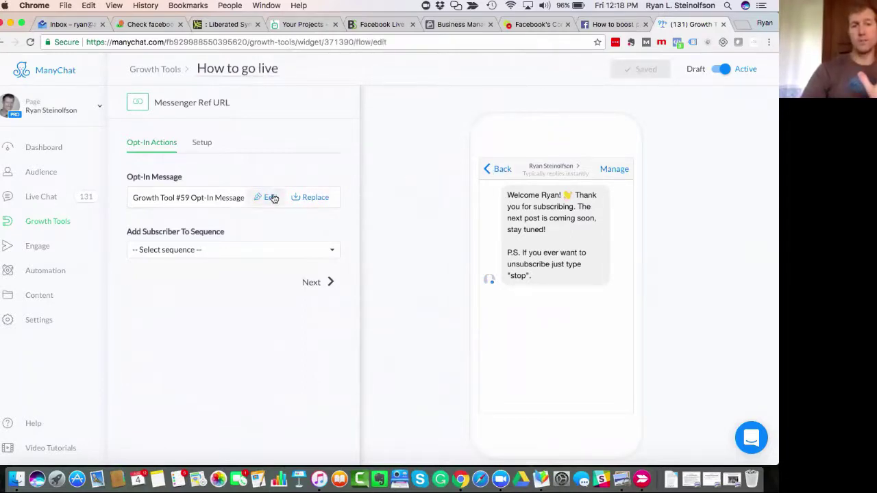
Examine the variable types available for the First Name placeholder in the opt-in message, keeping First Name
click(339, 189)
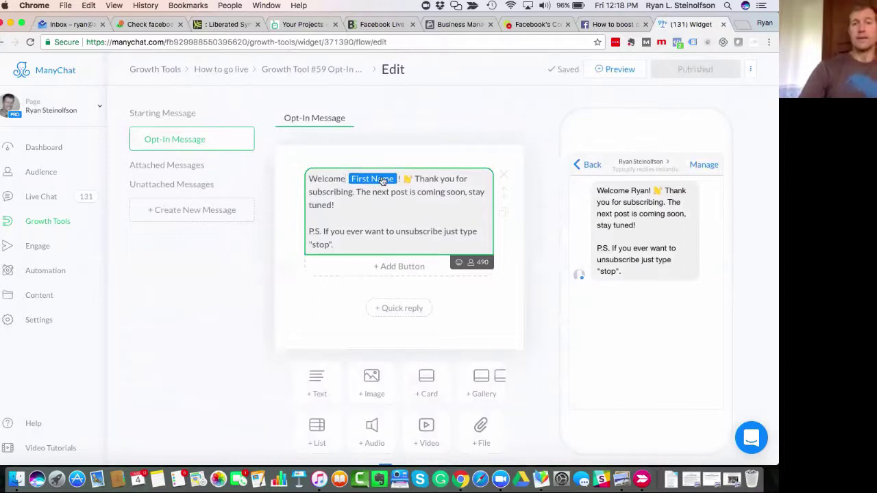
click(378, 180)
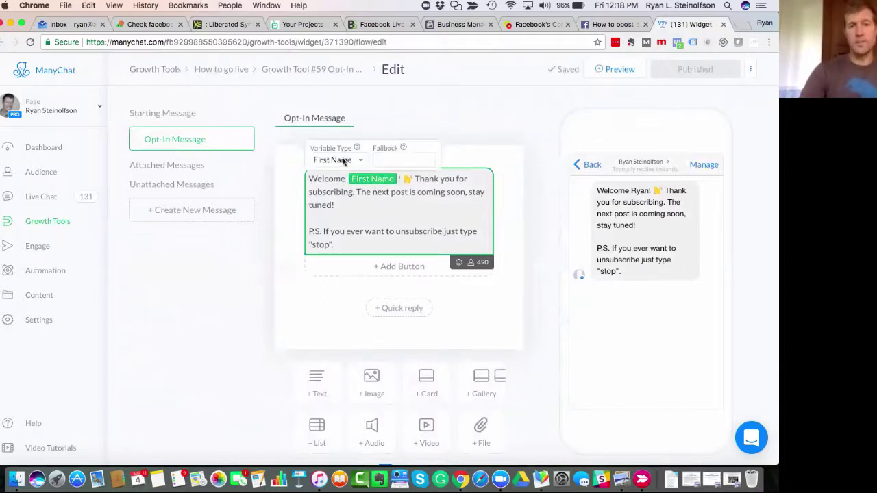
click(360, 160)
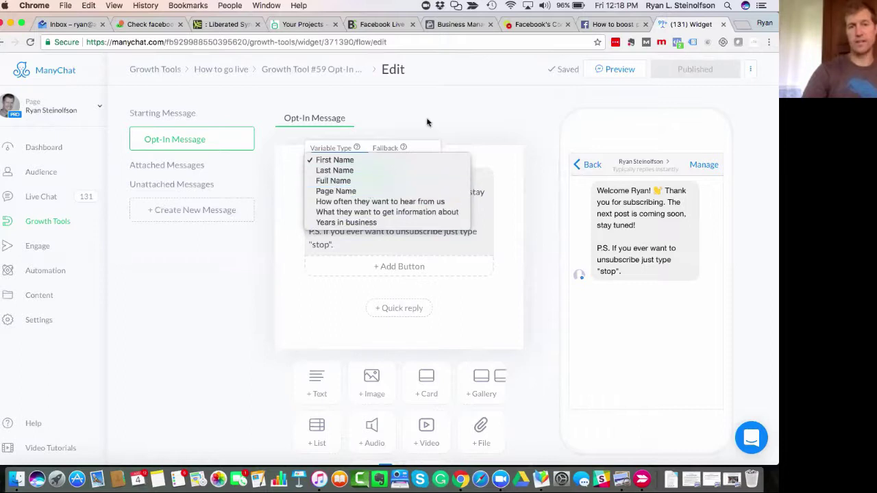
click(453, 111)
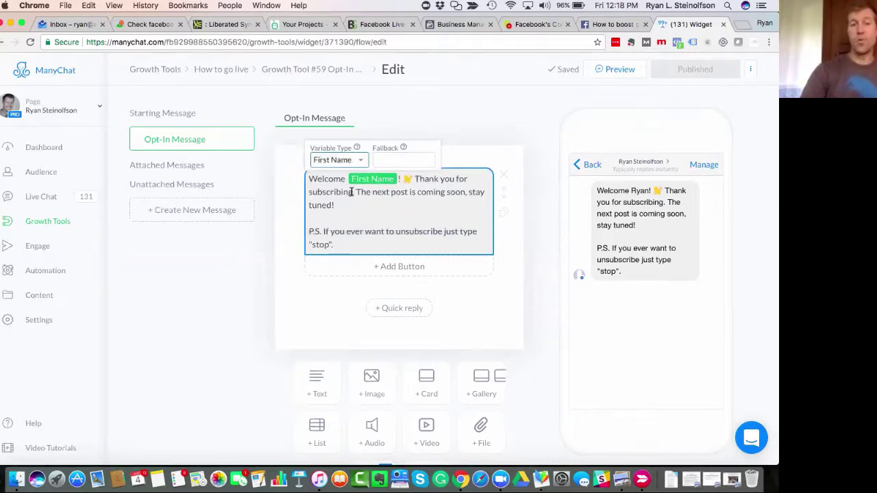
Replace "subscribing" in the opt-in message's thank-you sentence with "wanting to get our free how to go live pdf"
key(BackSpace)
key(BackSpace)
key(BackSpace)
key(BackSpace)
key(BackSpace)
key(BackSpace)
key(BackSpace)
key(BackSpace)
key(BackSpace)
key(BackSpace)
key(BackSpace)
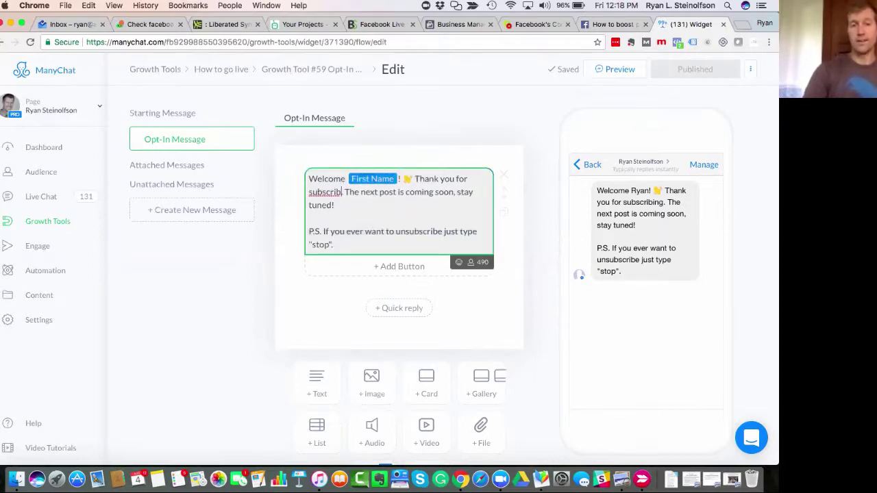
text(wanting to get o)
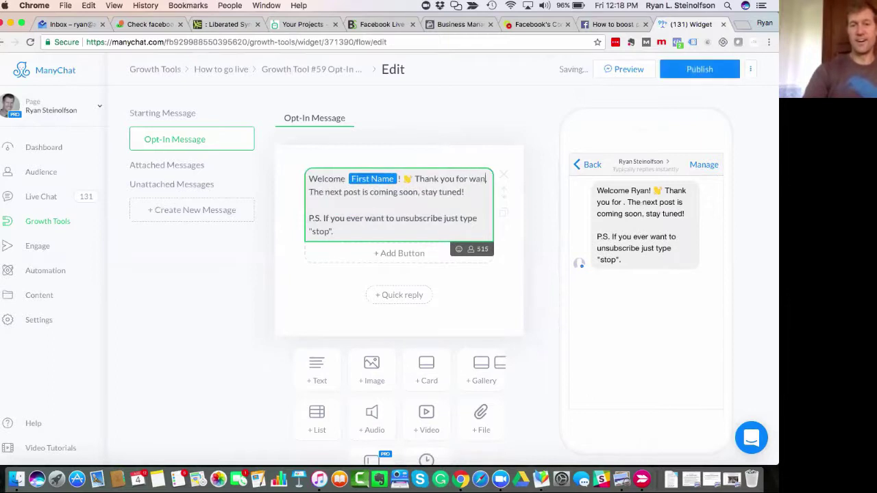
text(ur)
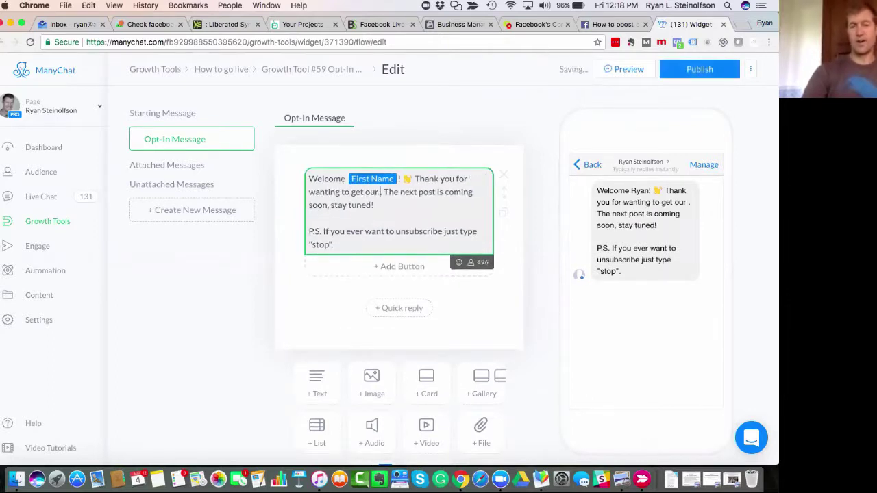
text( free h)
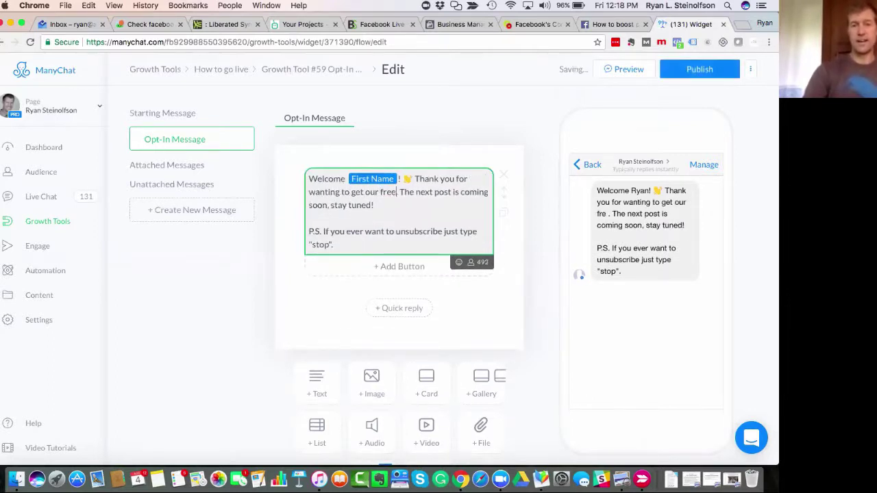
text(ow to go)
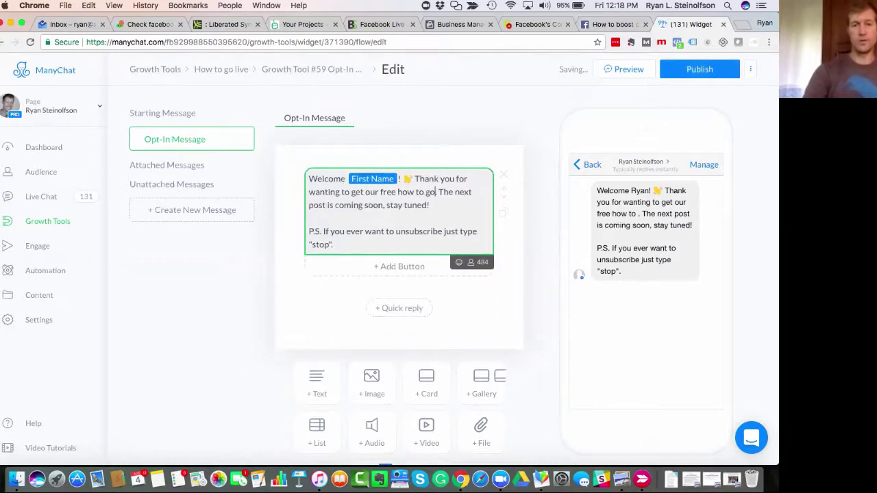
text( live pdf.)
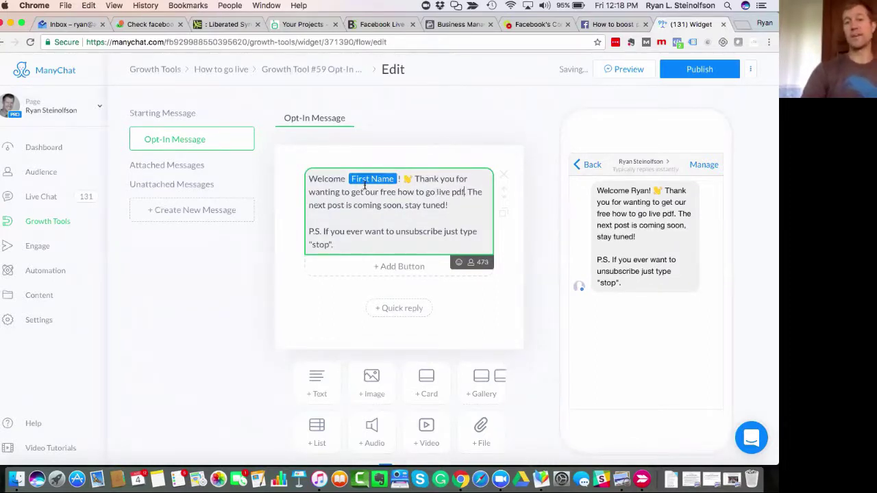
Extend the thank-you sentence after "pdf" with "that I was talking about"
key(BackSpace)
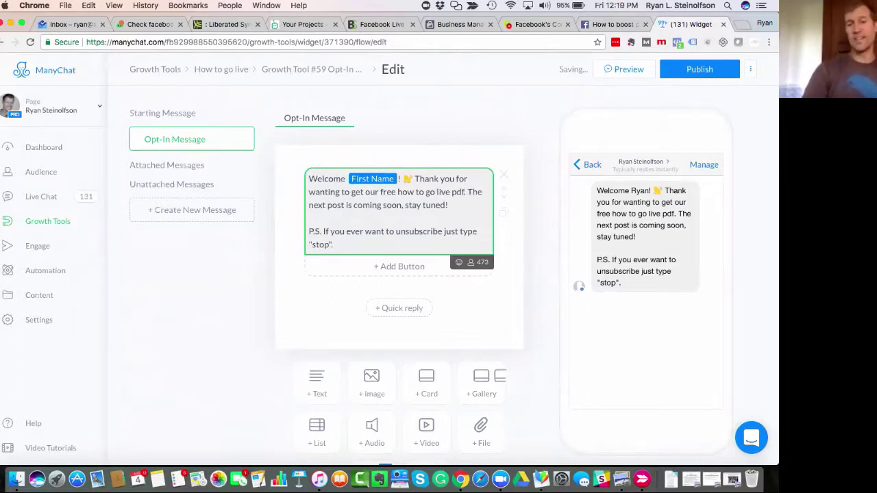
text(that I was t)
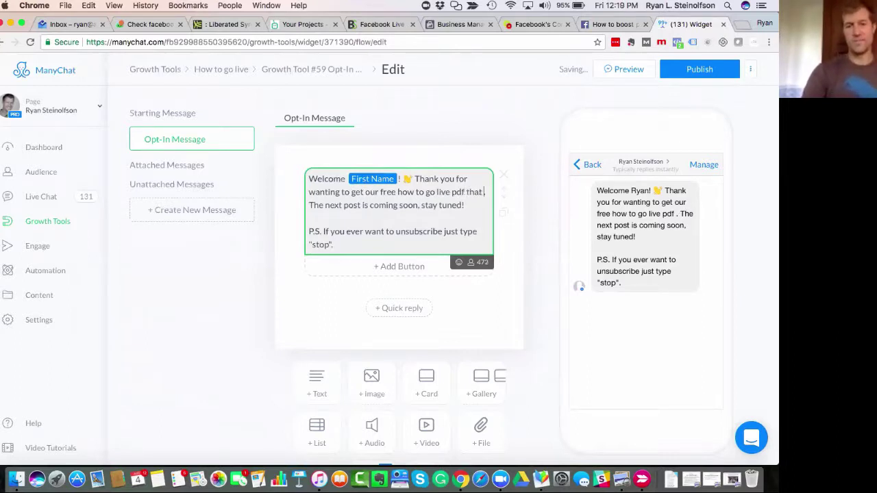
text(alking aout)
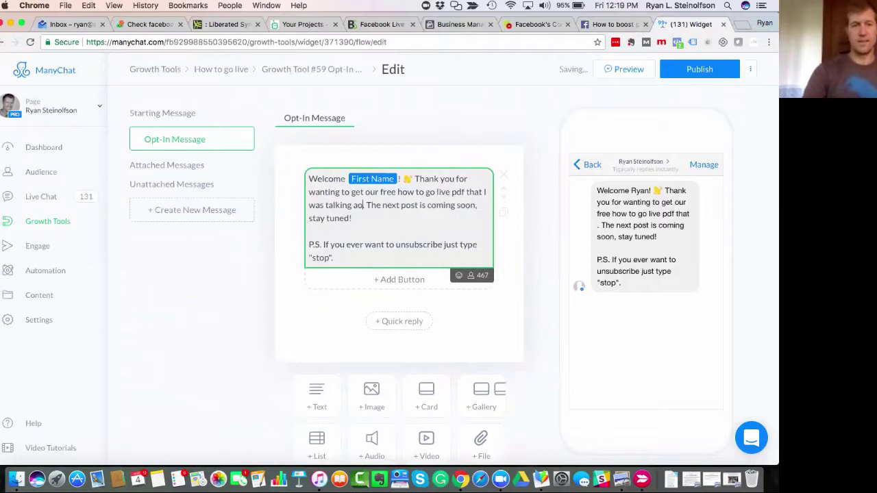
key(BackSpace)
key(BackSpace)
key(BackSpace)
text(bout)
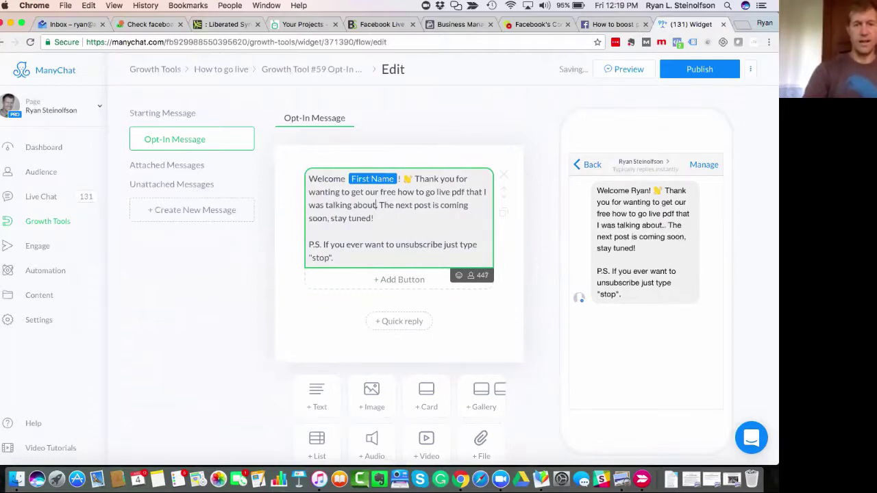
Replace "The next post is coming soon, stay tuned!" with "Warning: if you use this you will be getting many new customers for your business"
click(381, 225)
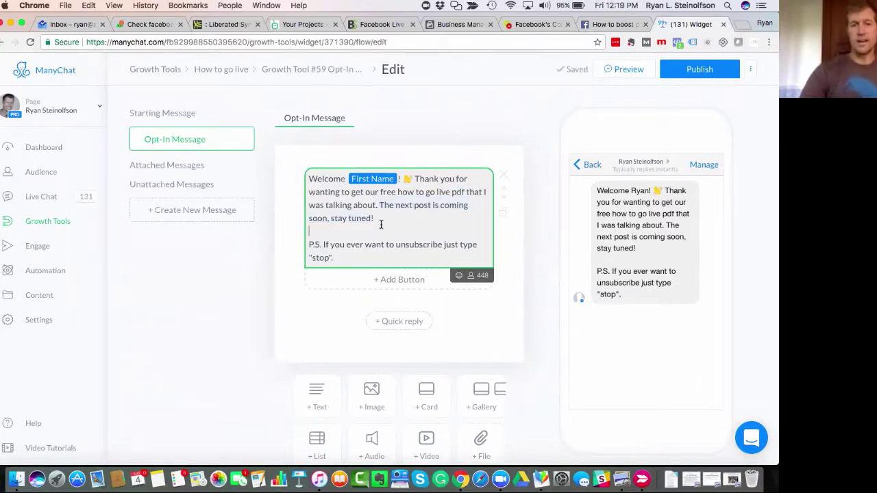
drag(379, 203, 386, 216)
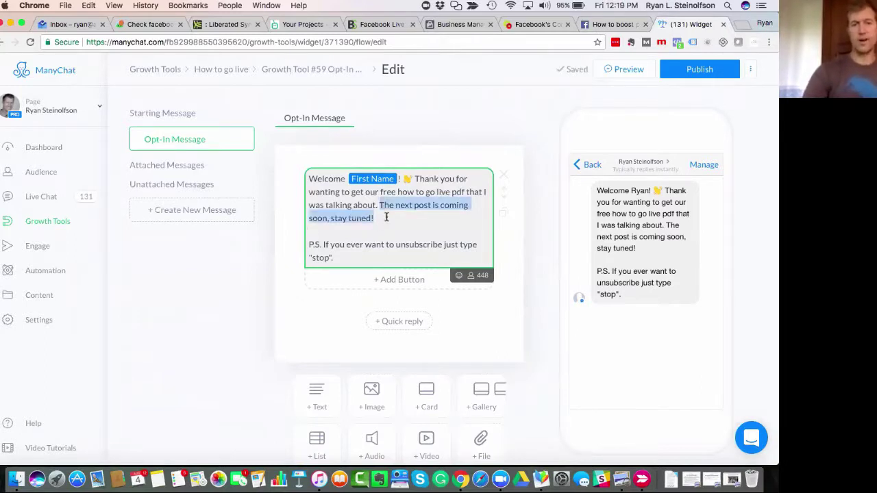
key(BackSpace)
text(Wa)
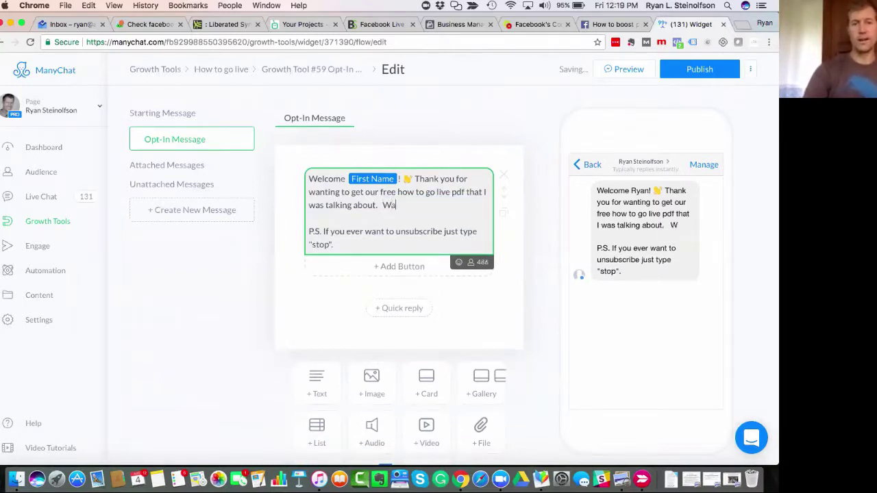
text(rning:)
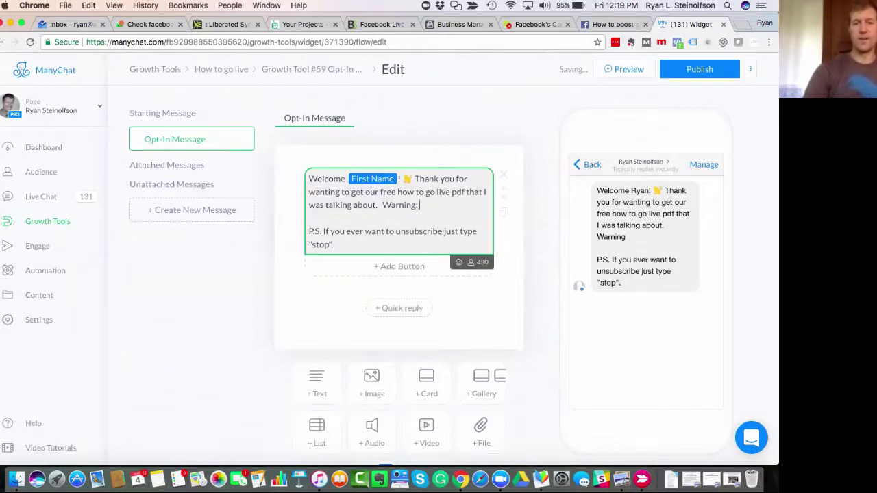
text( if you use this you will )
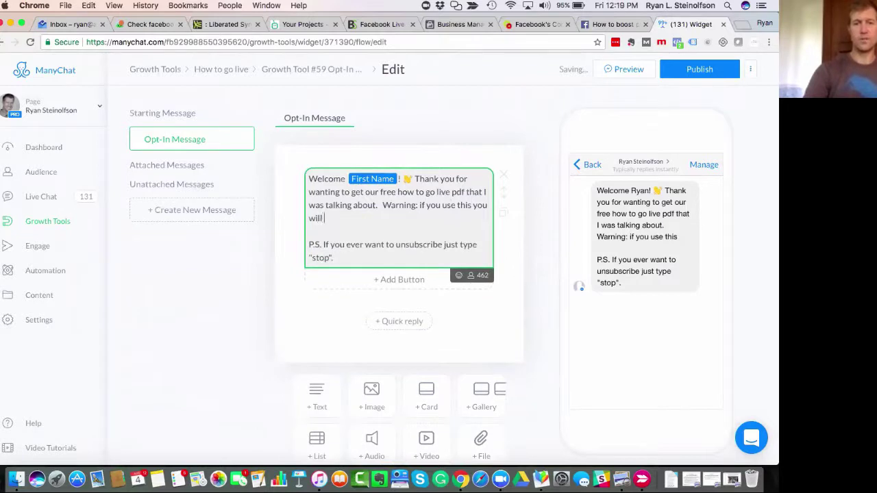
text(be get)
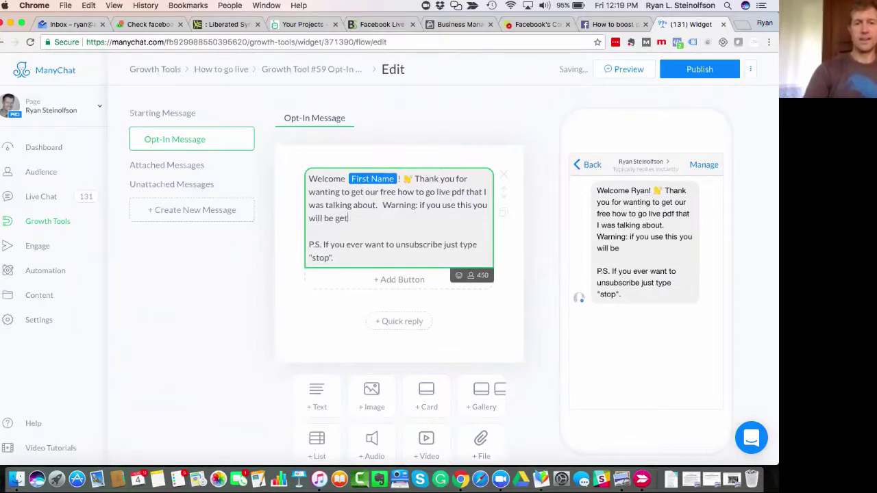
text(ting)
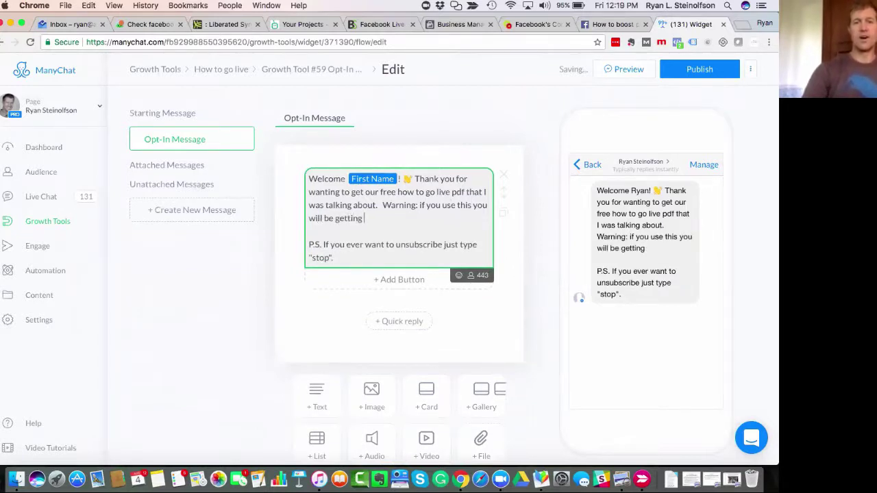
text( many ne)
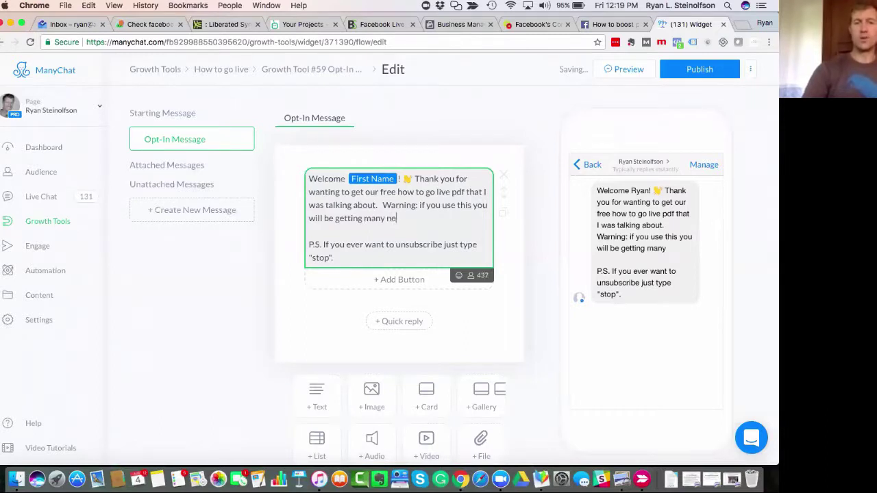
text(w customers)
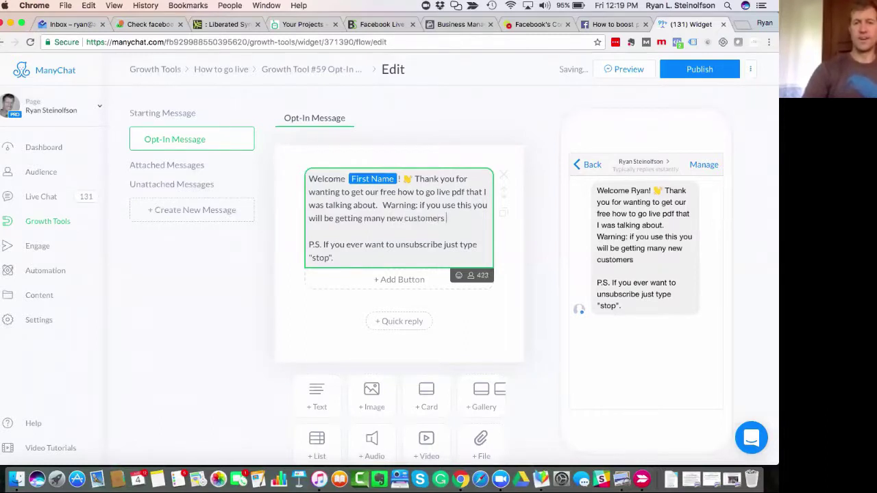
text( for your)
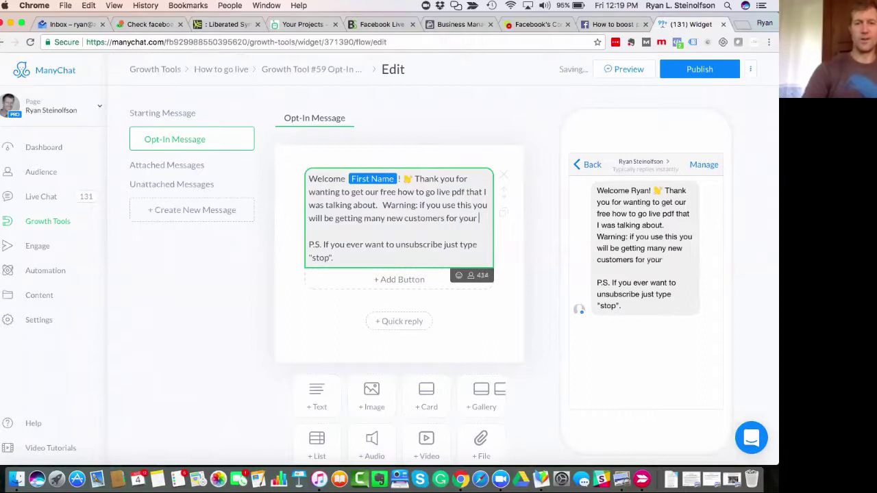
text( business )
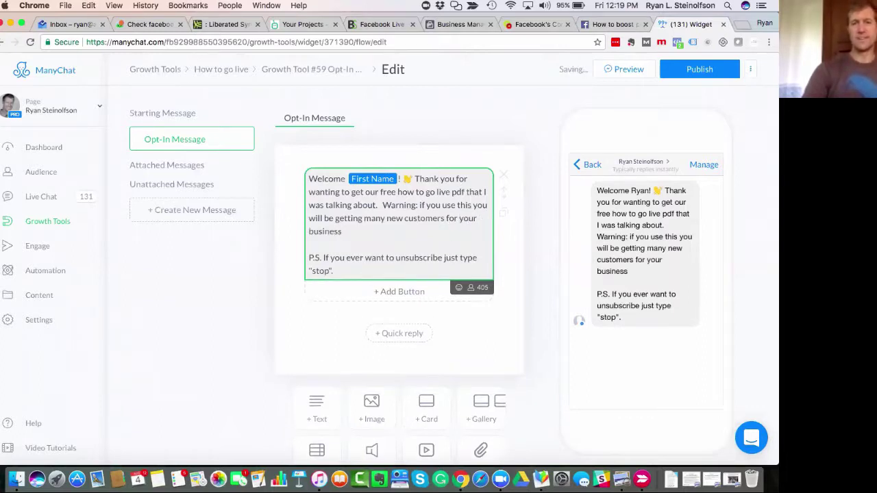
text(free of)
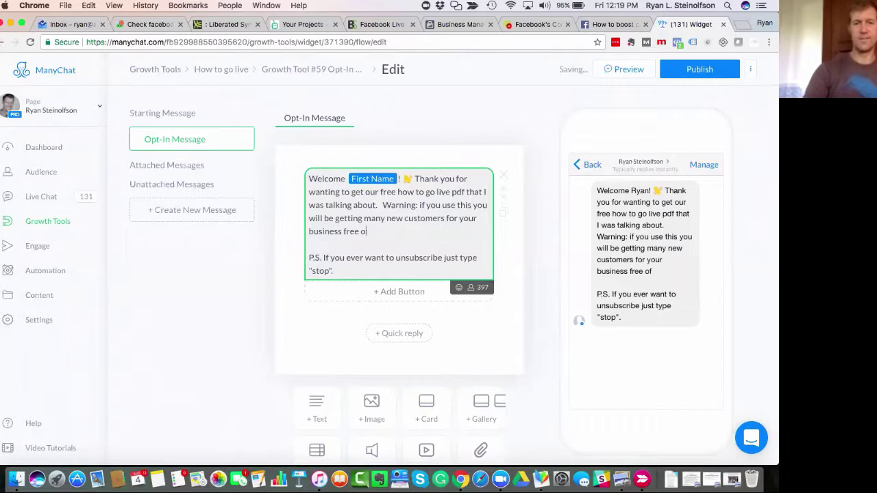
key(BackSpace)
key(BackSpace)
key(BackSpace)
key(BackSpace)
key(BackSpace)
key(BackSpace)
key(BackSpace)
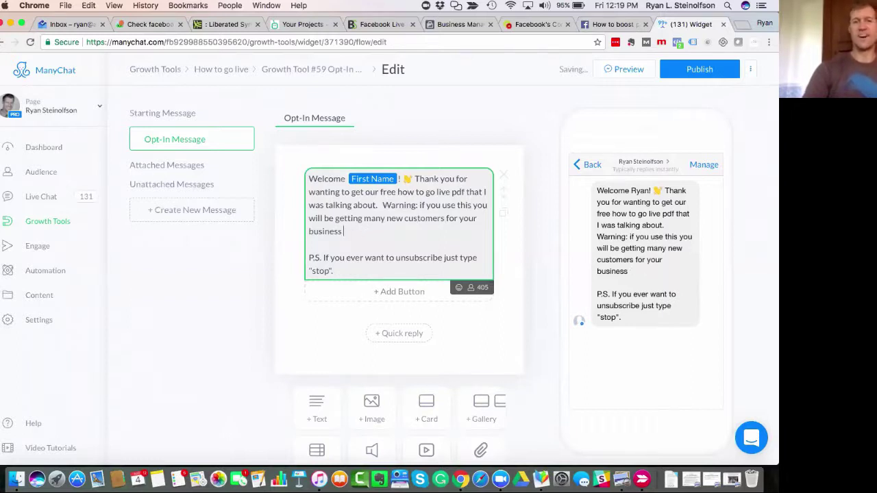
Finish the warning sentence with "almost instantly" after "business"
text(al)
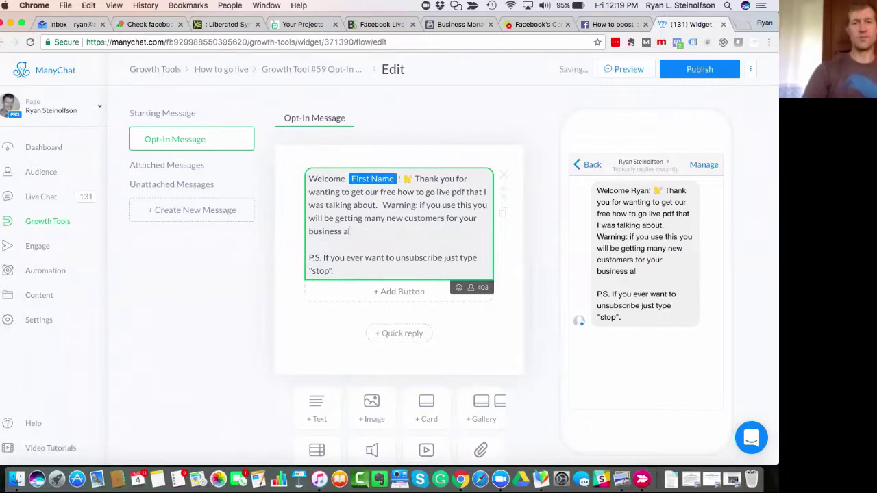
text(most instan)
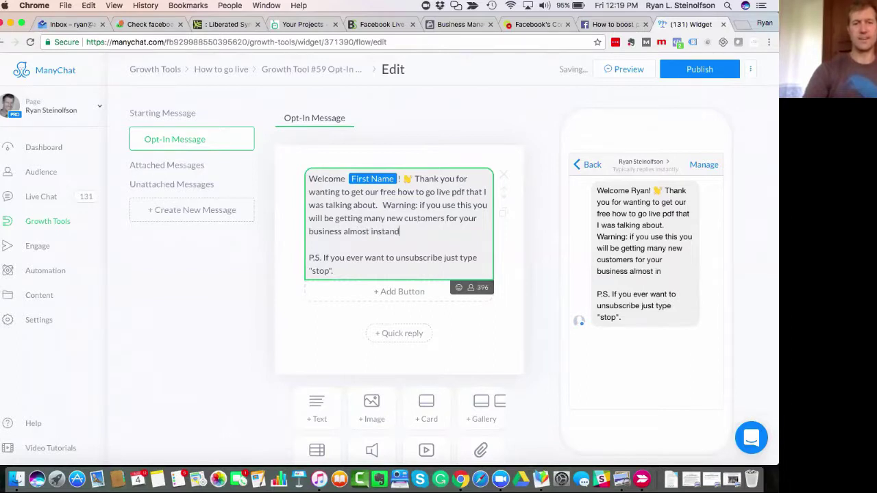
text(tly)
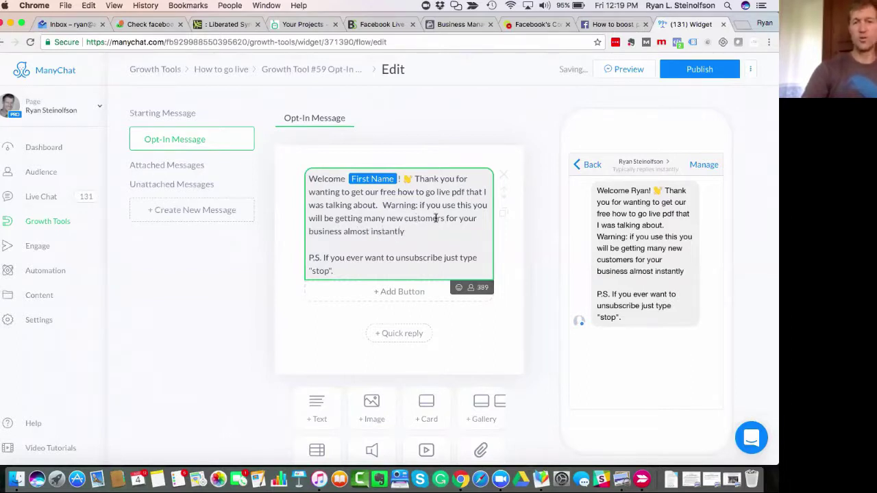
Replace "customers" with "leads" in the warning sentence and end the sentence with a period
click(443, 218)
key(BackSpace)
key(BackSpace)
key(BackSpace)
key(BackSpace)
key(BackSpace)
key(BackSpace)
key(BackSpace)
key(BackSpace)
key(BackSpace)
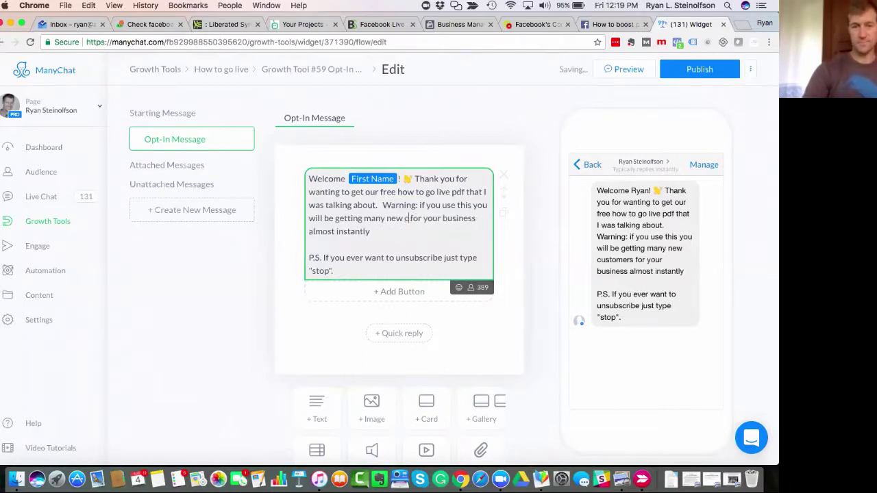
key(BackSpace)
text(leads)
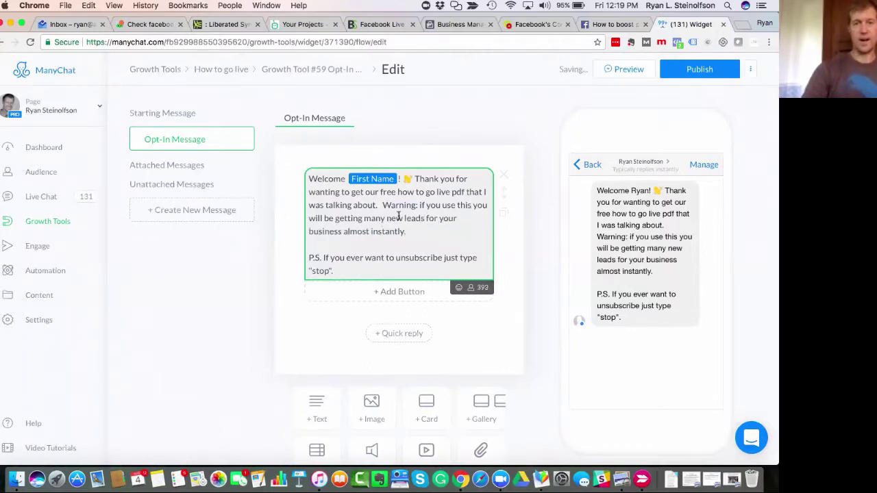
Add the line 'Type the "guide" in below to get the PDF' as its own paragraph above the P.S. line
scroll(334, 248, down, 2)
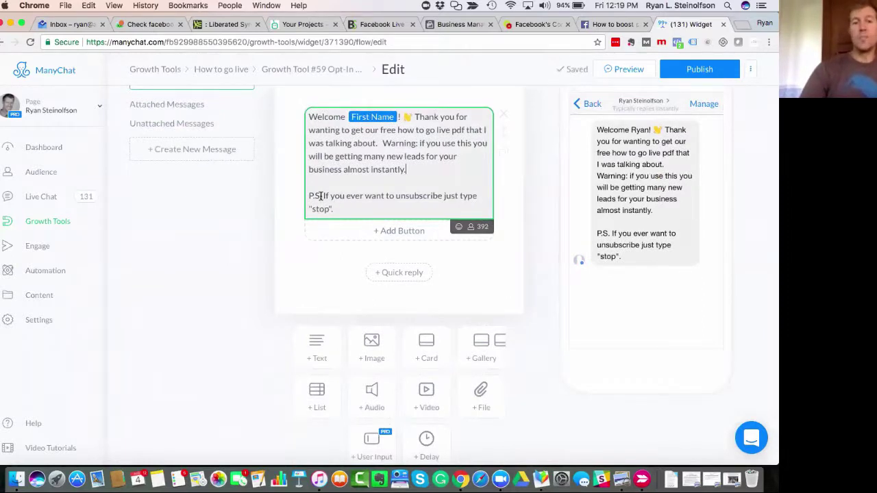
key(Return)
key(Return)
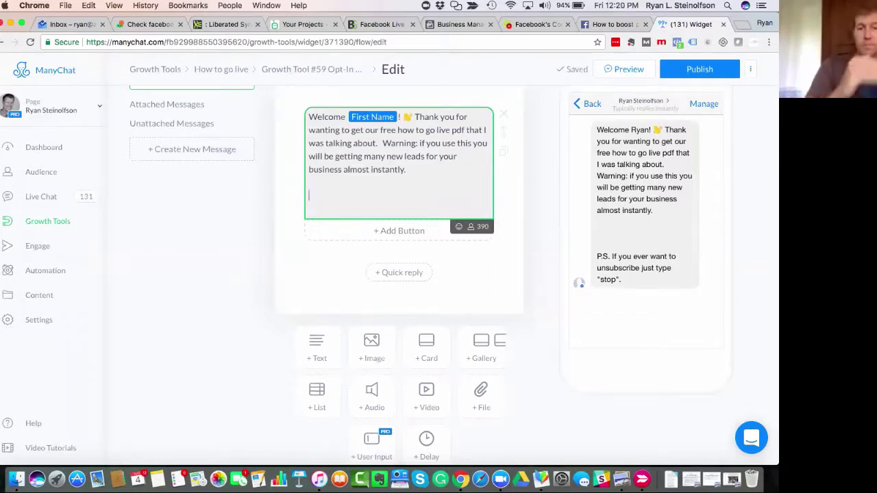
text(Typ)
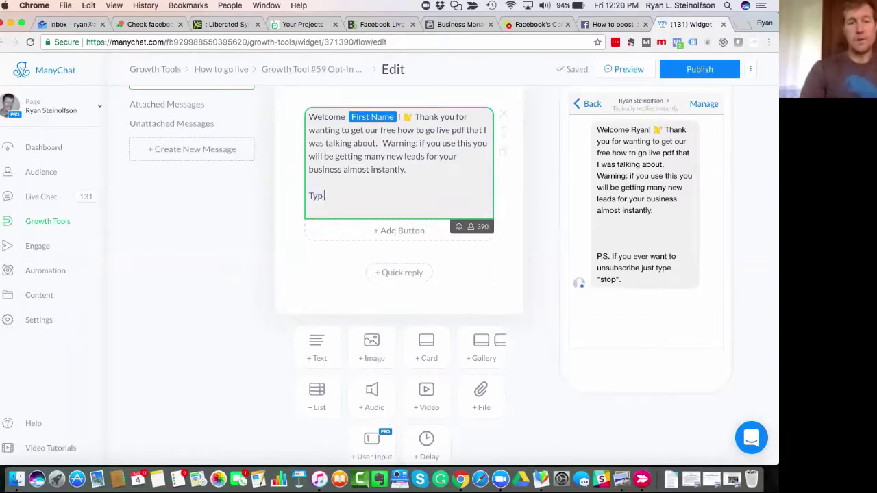
text(e the)
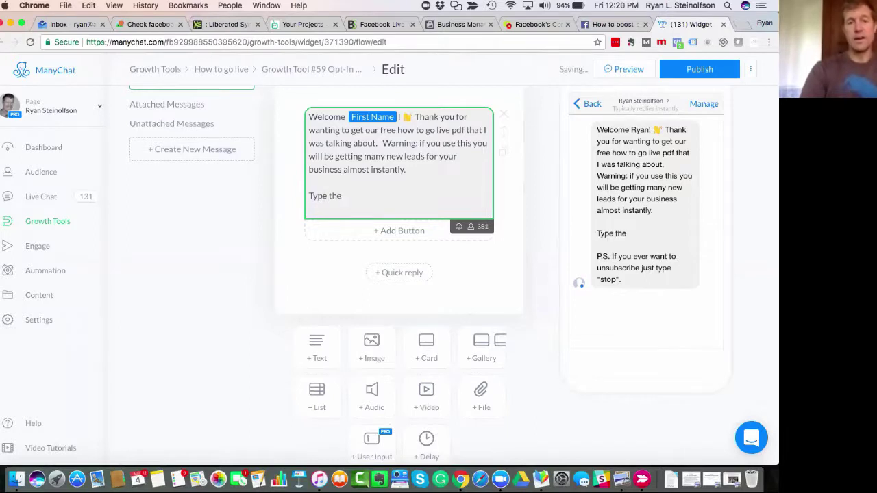
text(wor)
key(BackSpace)
key(BackSpace)
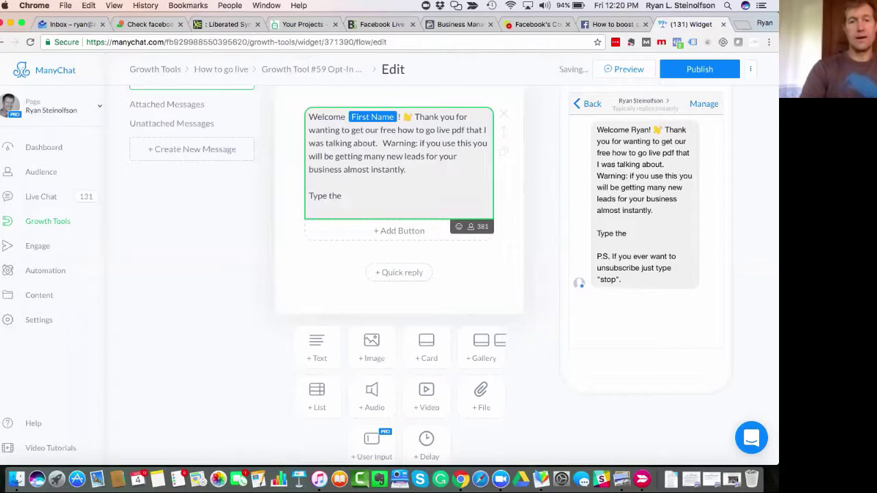
text("gui)
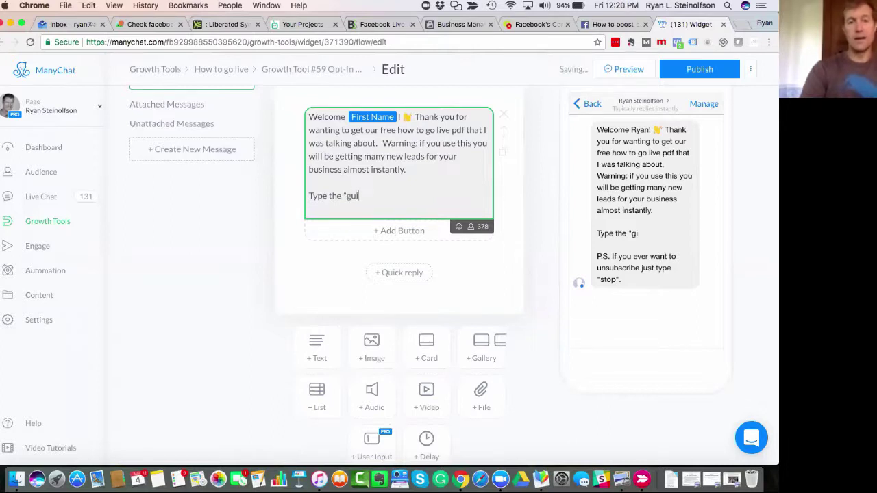
text(de" in bel)
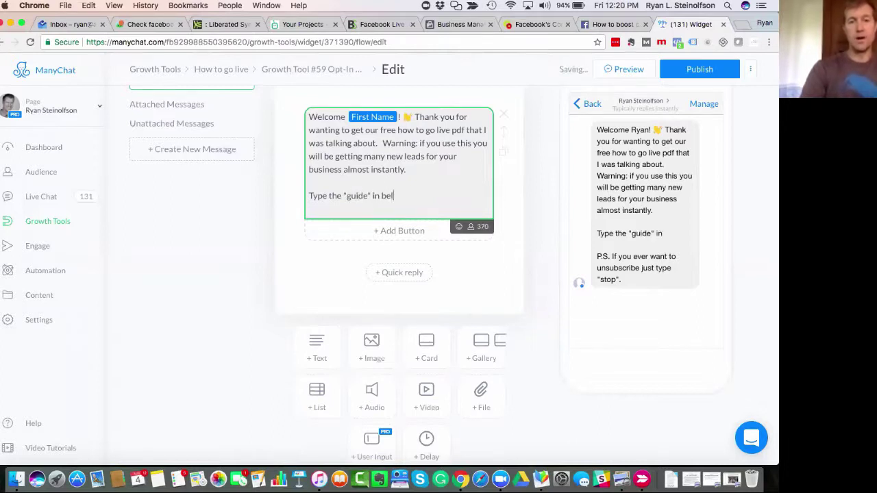
text(ow to get the PDF)
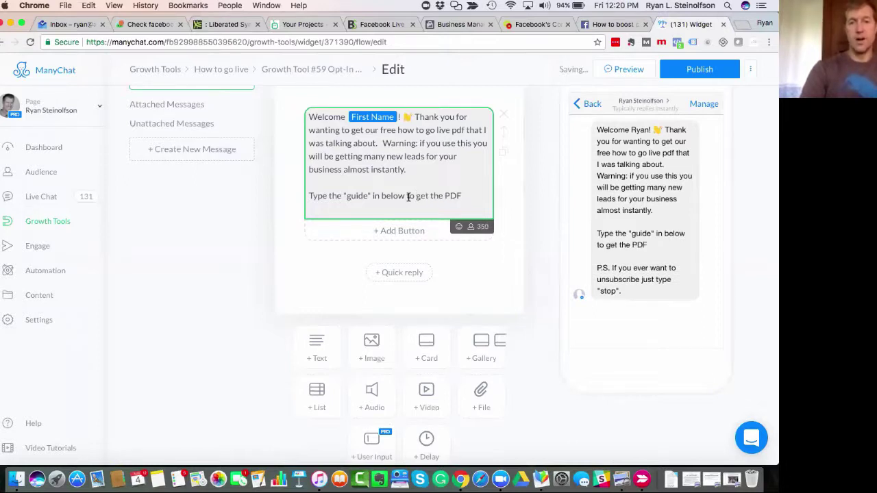
Finish editing the opt-in message text and publish the message
scroll(423, 194, down, 3)
scroll(423, 191, down, 2)
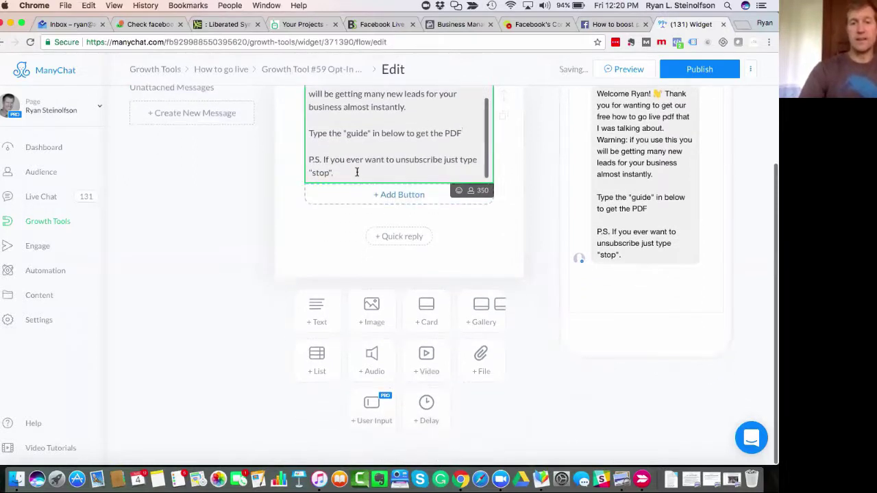
click(350, 216)
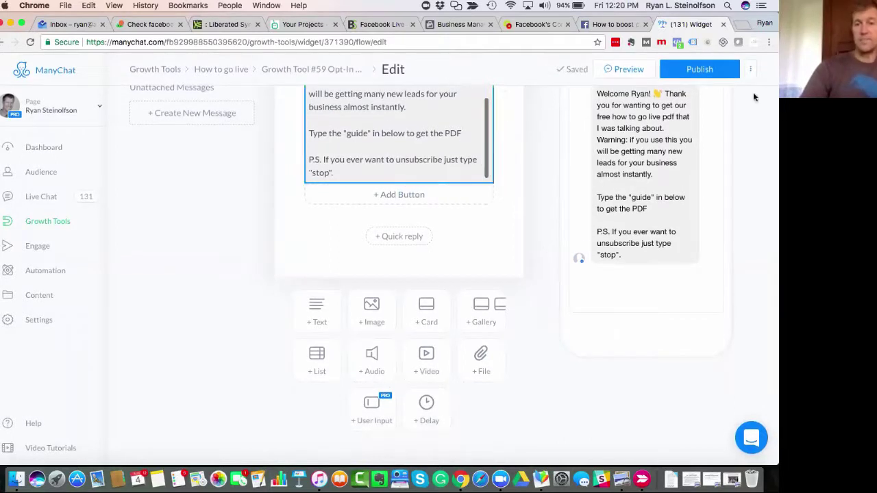
scroll(464, 342, up, 2)
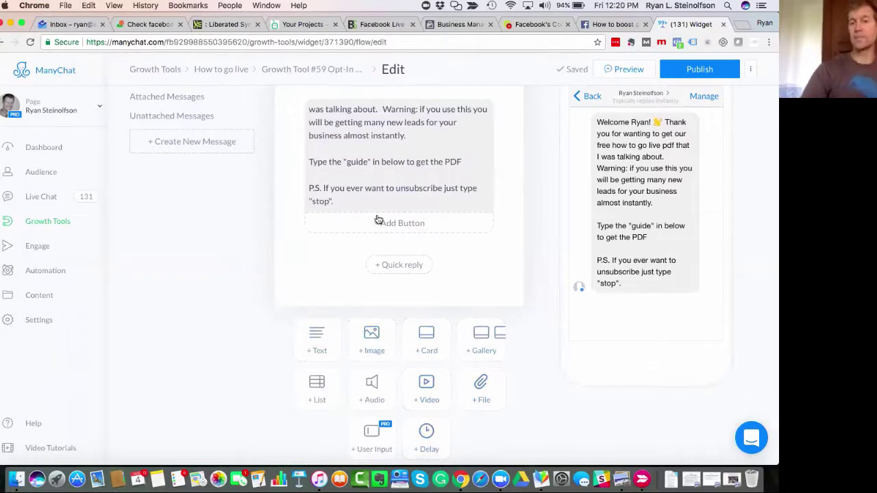
click(689, 78)
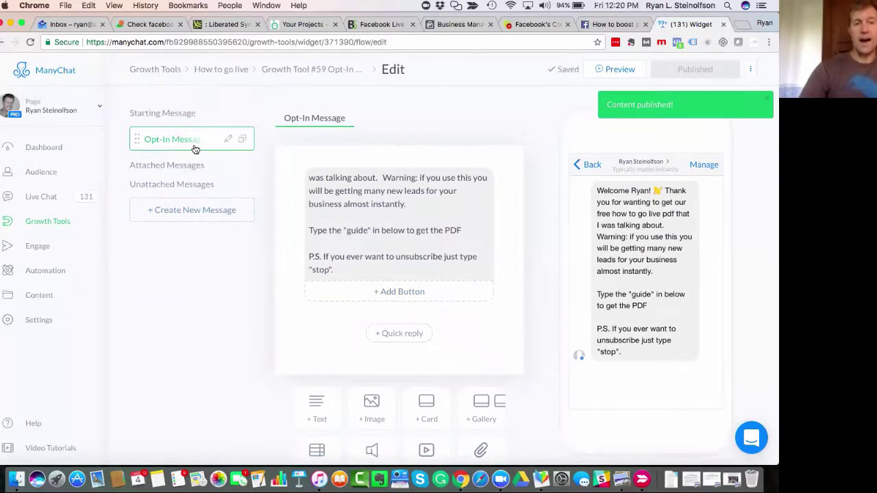
Add a file attachment block and an empty text block below the opt-in message text
scroll(364, 178, down, 3)
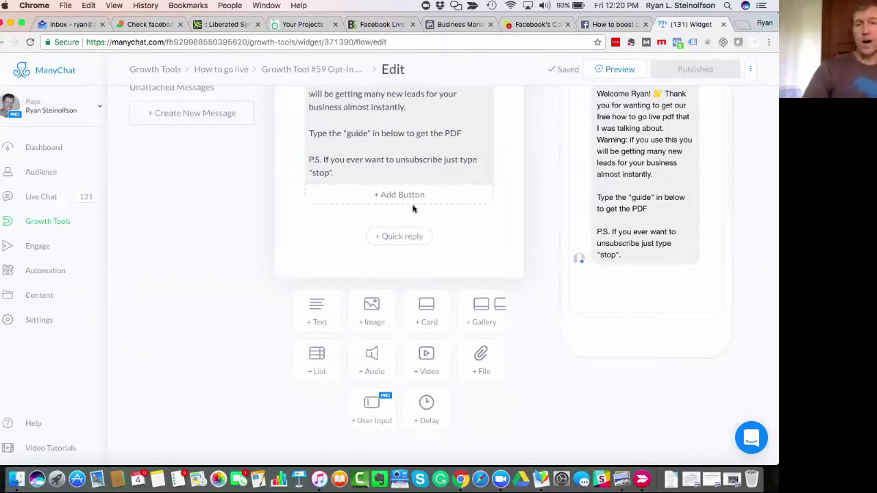
click(481, 361)
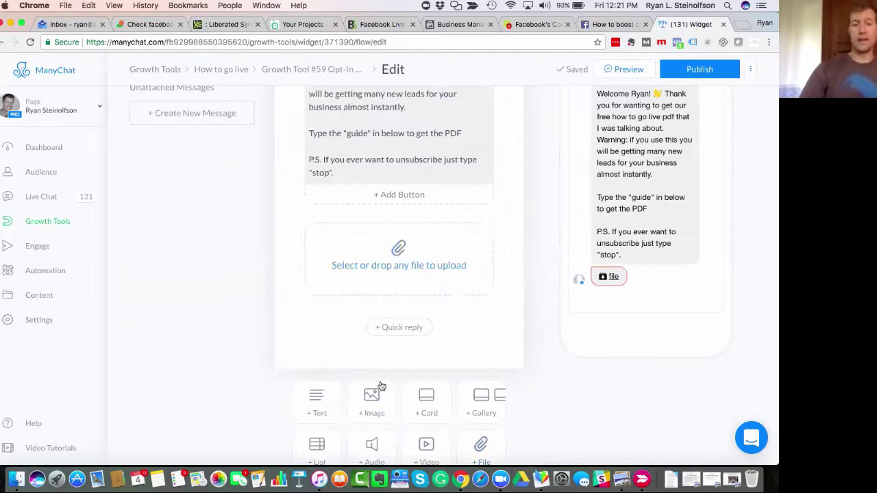
scroll(334, 380, down, 3)
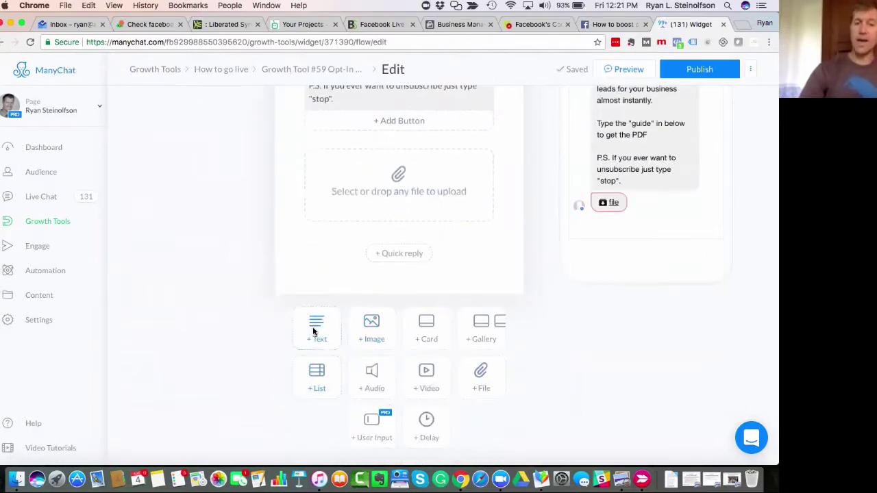
click(315, 334)
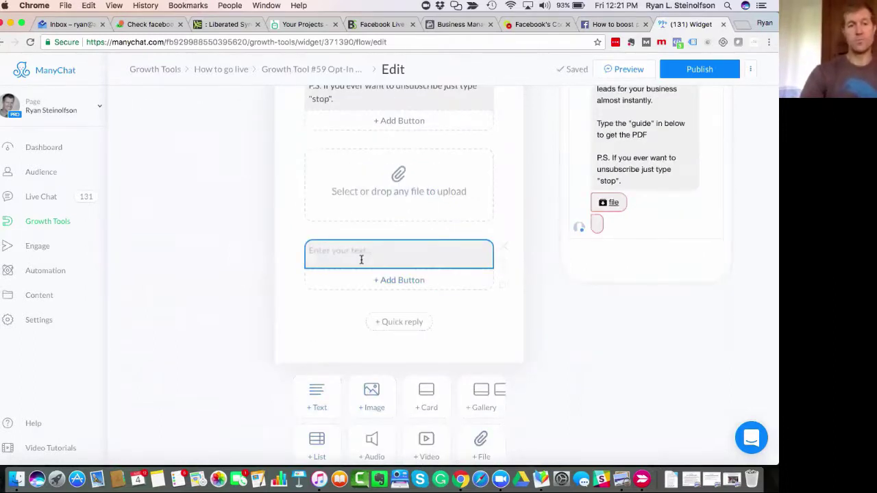
click(381, 251)
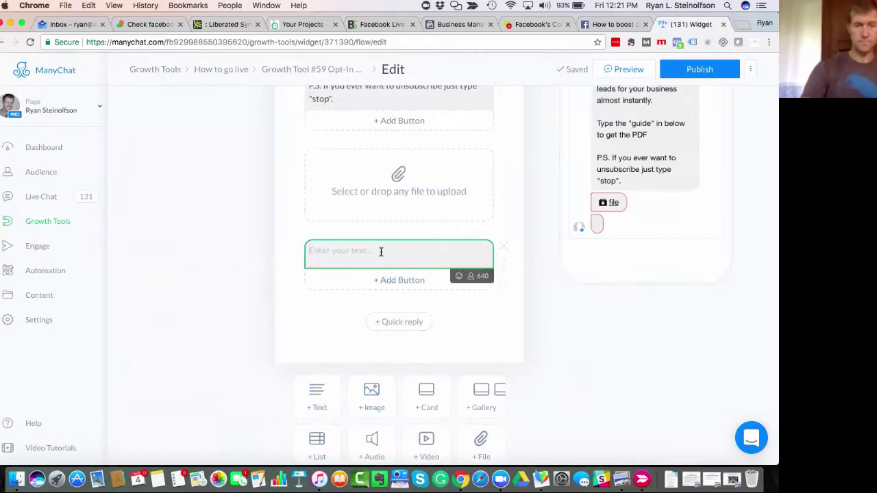
Enter "Thank you for getting our guide now what do you want to do?" in the new text block
text(Thank you for )
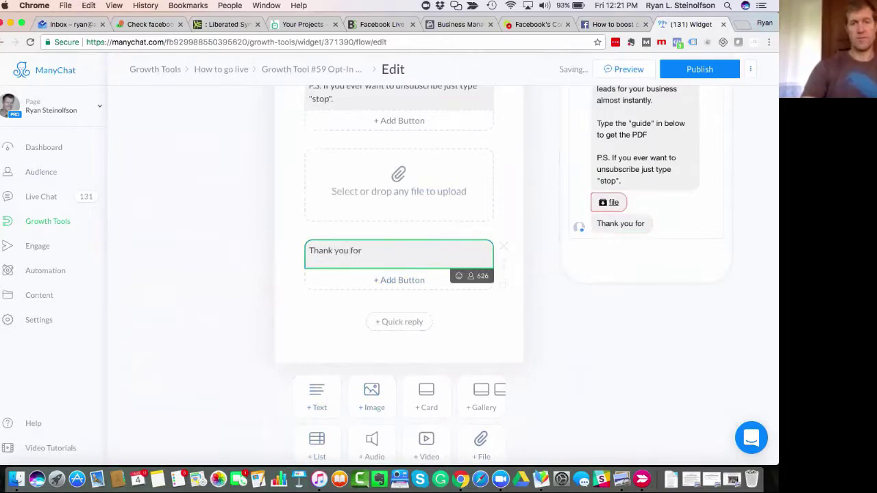
text(getting our)
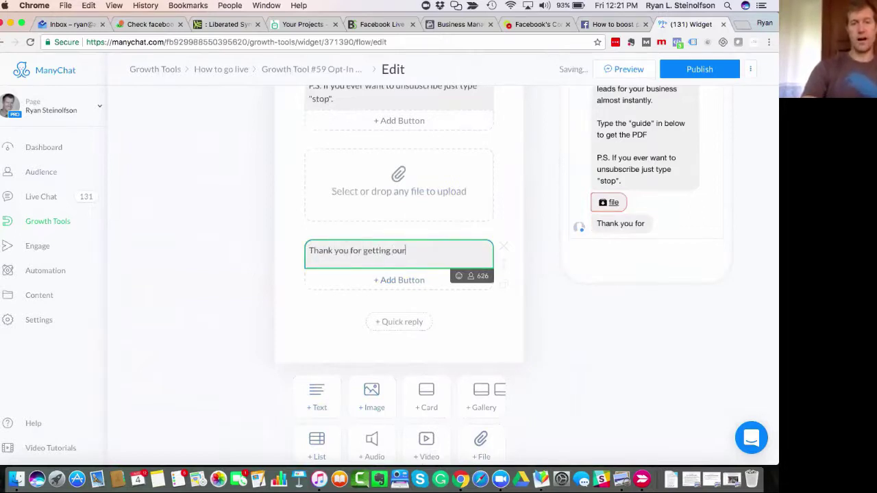
text( guide )
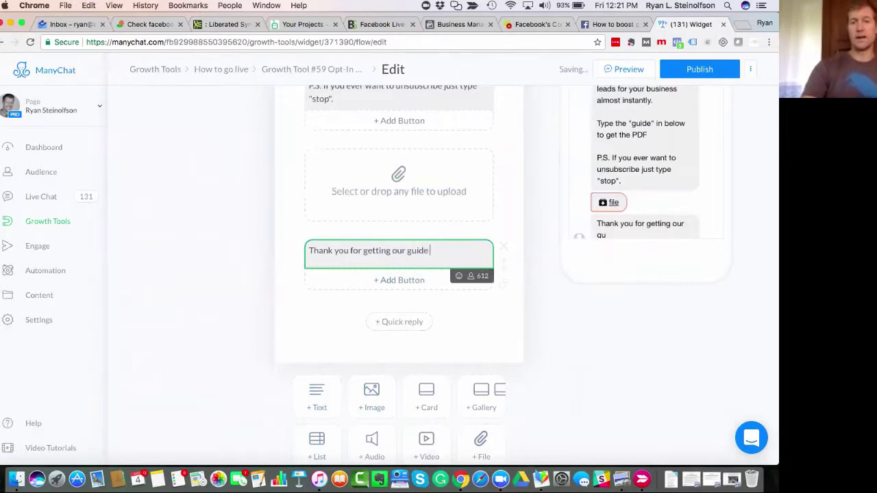
text(now)
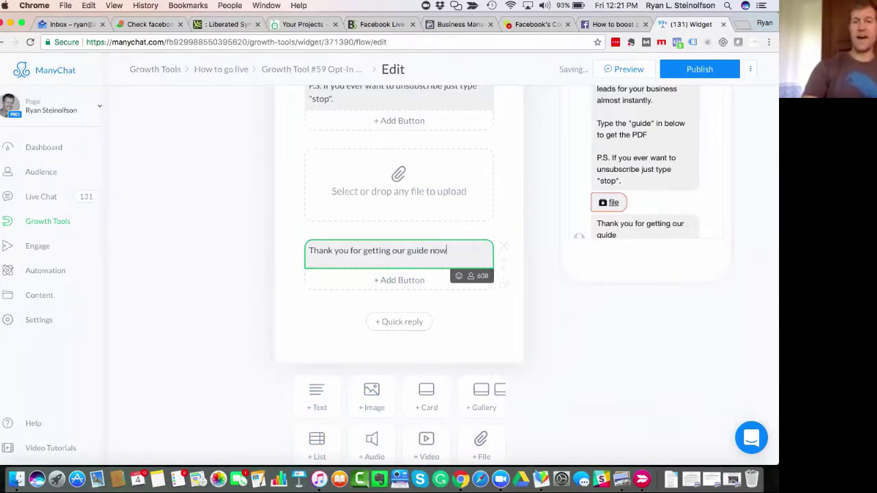
text( what do you wa)
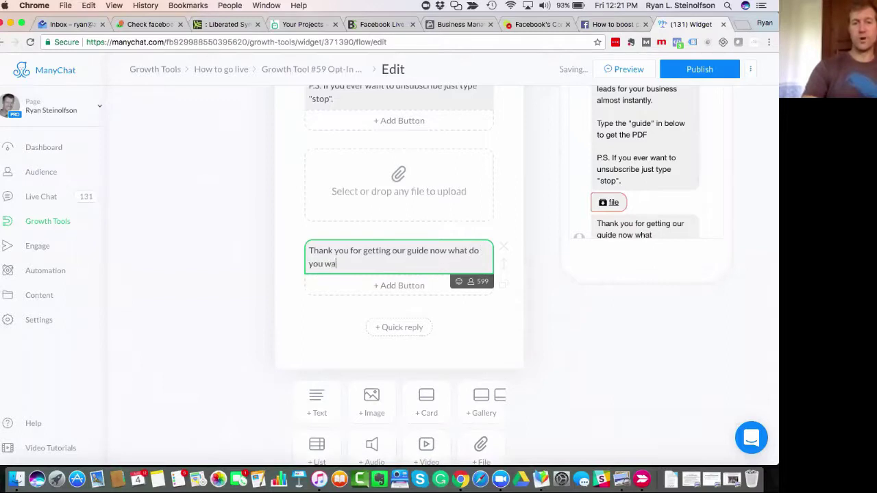
text(nt to do)
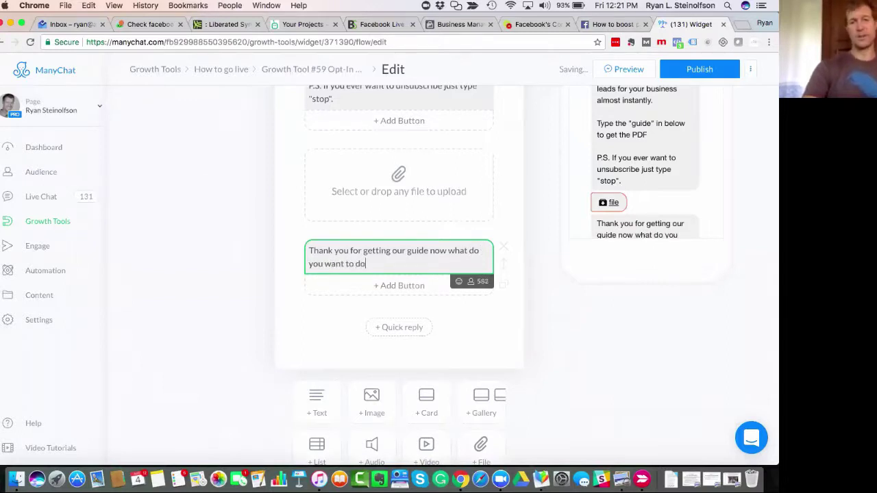
text(?)
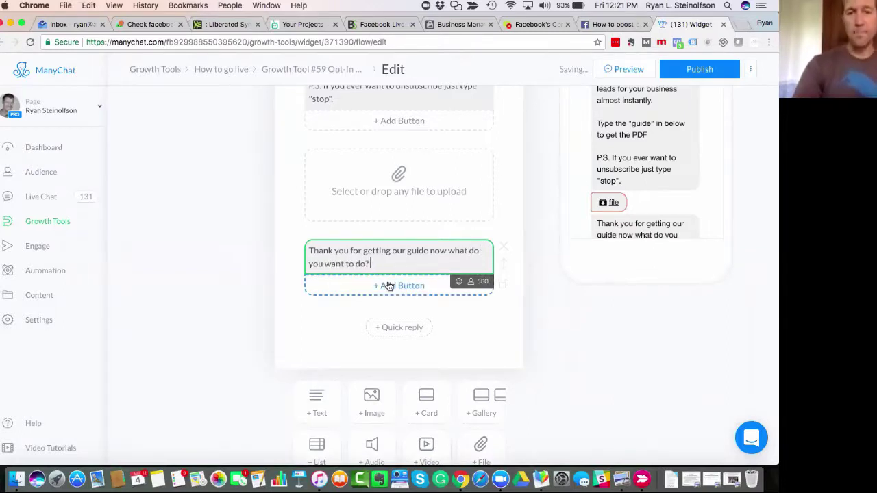
Add a button to the thank-you text block and look through the additional actions it can trigger
click(389, 285)
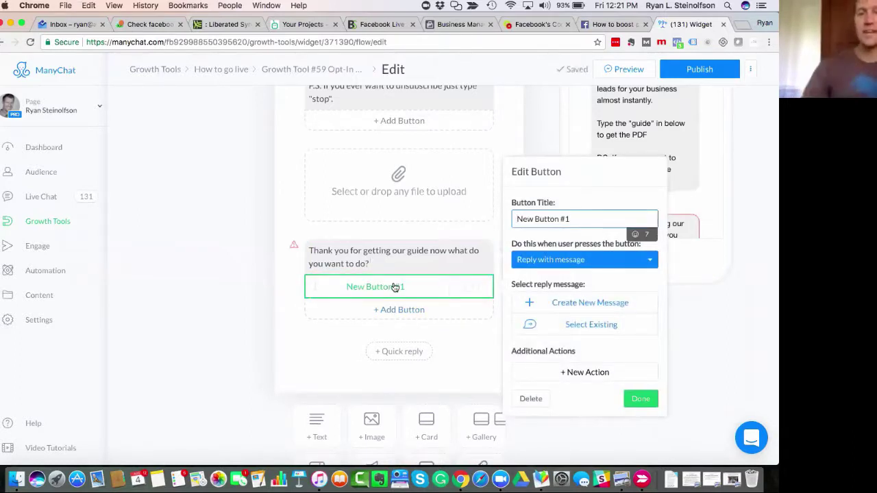
scroll(358, 201, up, 2)
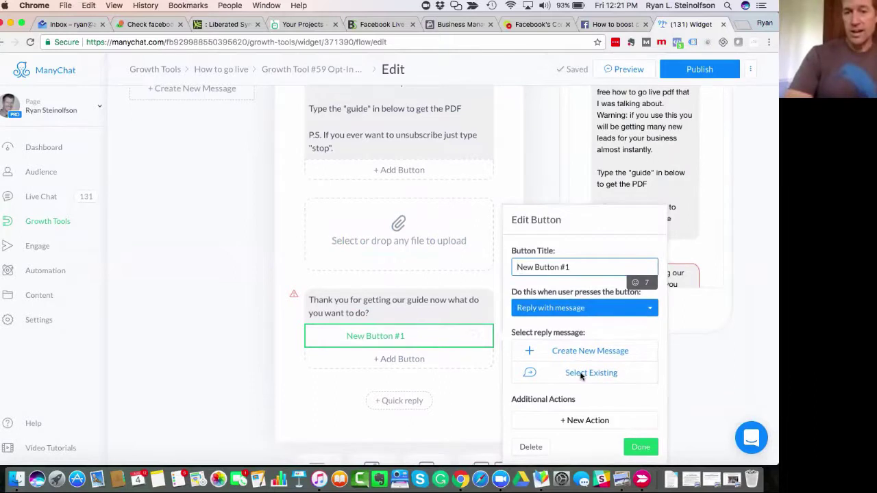
click(575, 422)
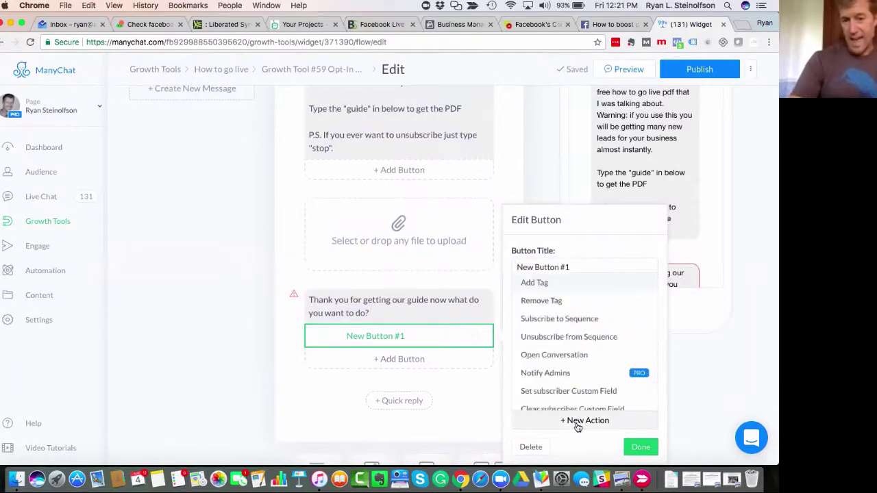
scroll(570, 370, down, 2)
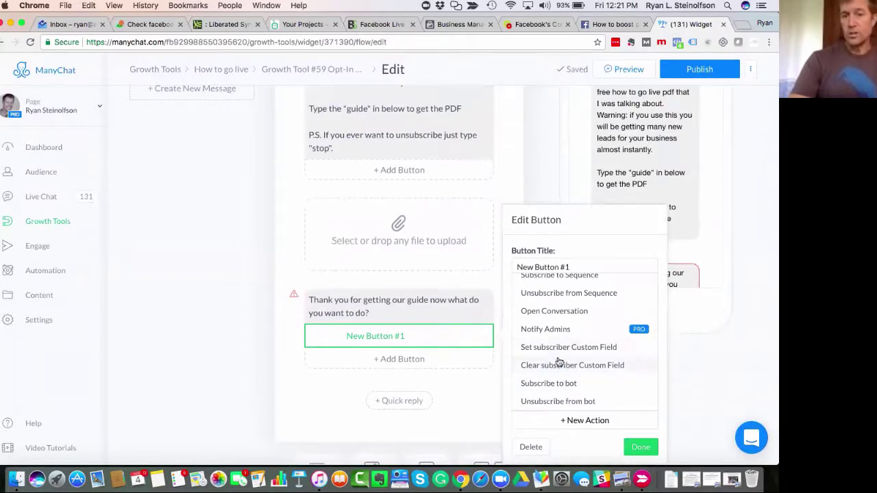
scroll(560, 358, up, 1)
scroll(560, 358, down, 1)
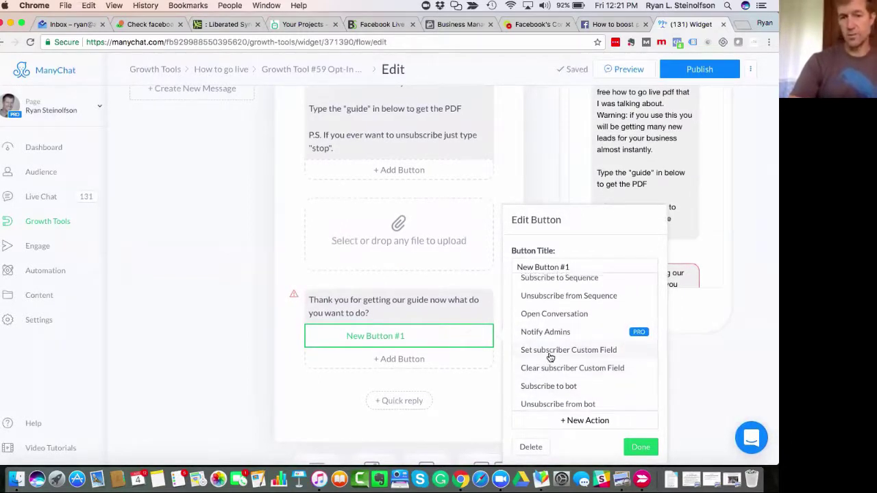
scroll(552, 356, up, 3)
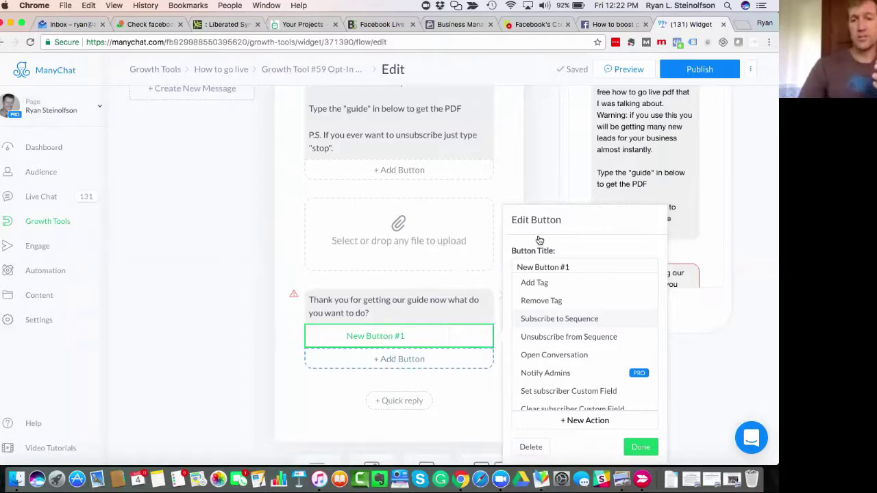
click(726, 221)
Try to publish the opt-in message with the empty file block and the unconfigured button
scroll(659, 183, down, 1)
scroll(659, 182, down, 3)
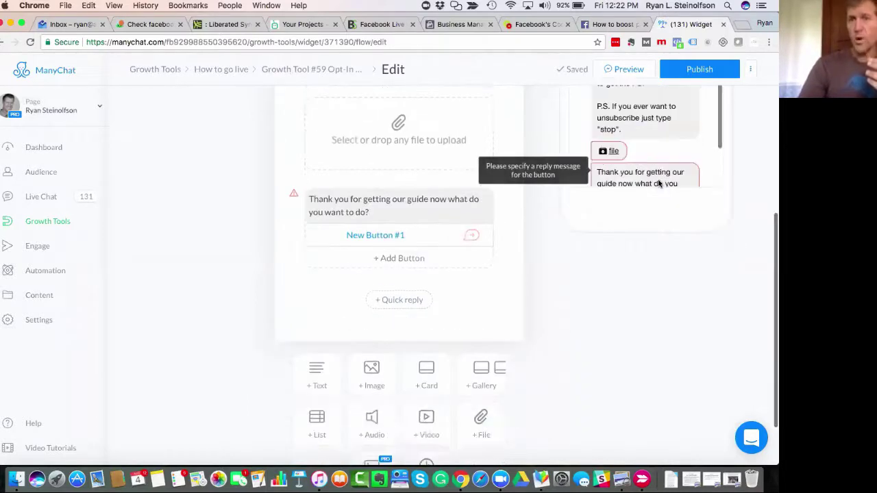
scroll(657, 182, up, 6)
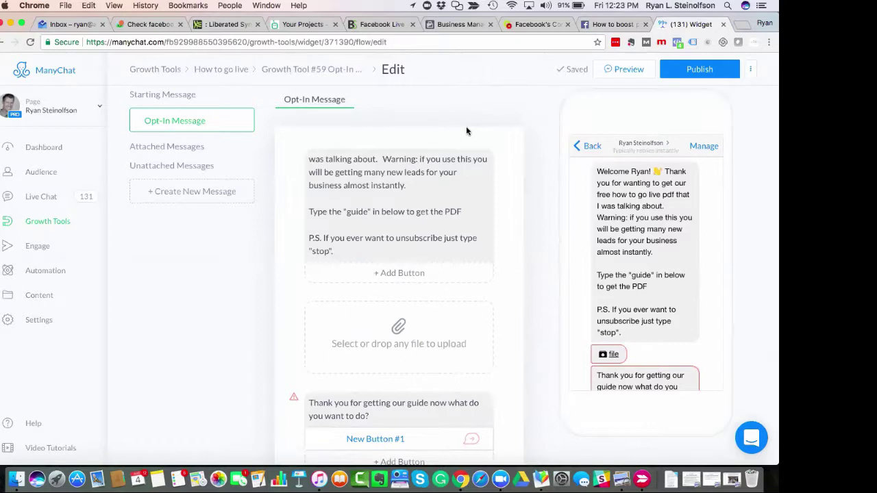
scroll(466, 129, down, 1)
scroll(466, 127, up, 1)
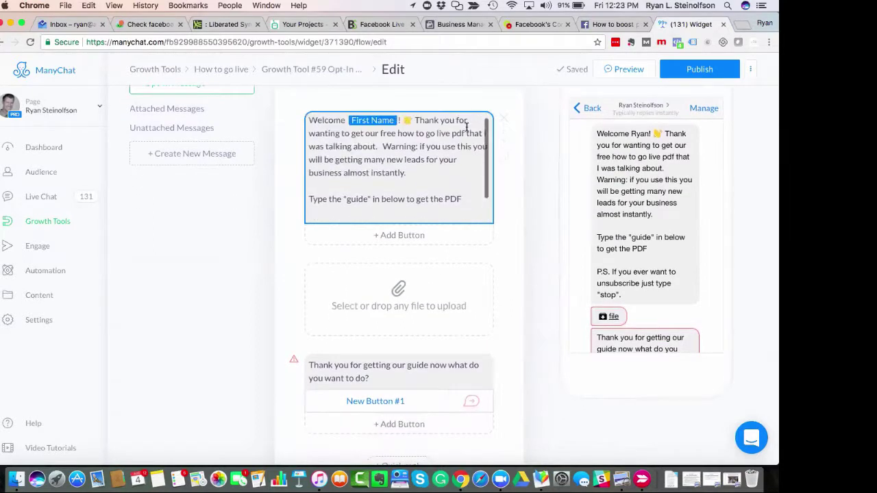
scroll(491, 110, up, 2)
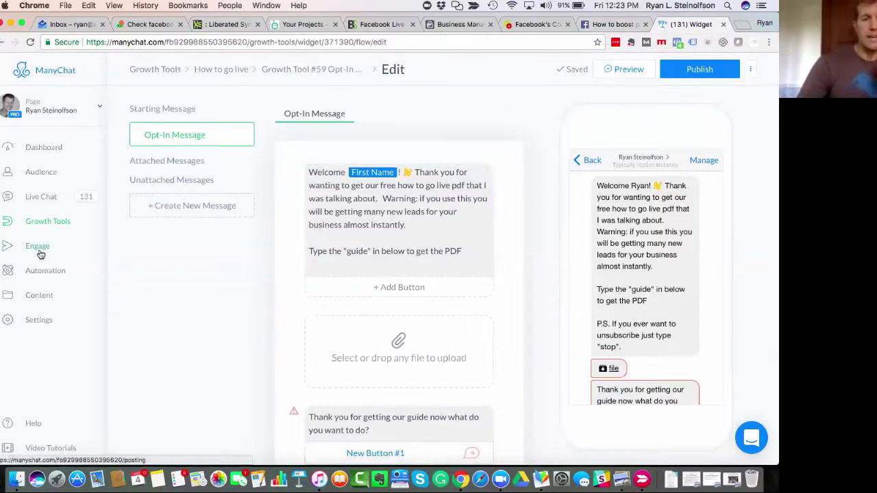
click(692, 69)
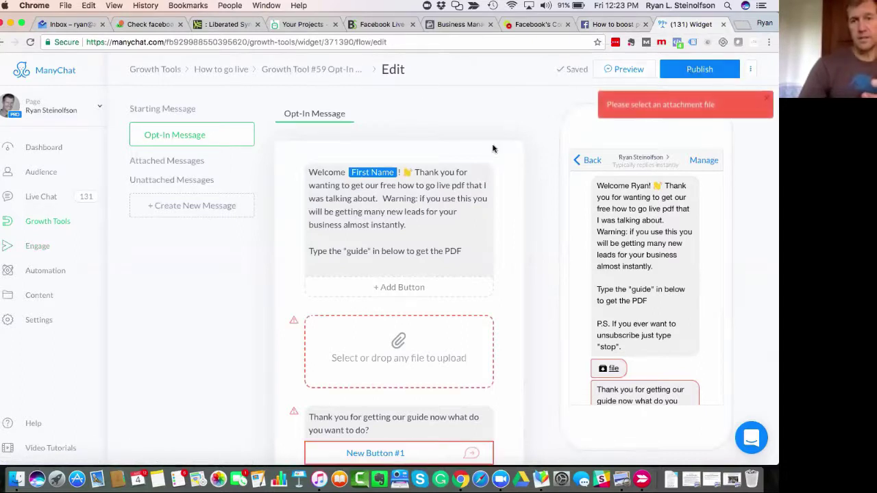
Delete the empty file block and the thank-you text block from the opt-in message
scroll(463, 170, down, 3)
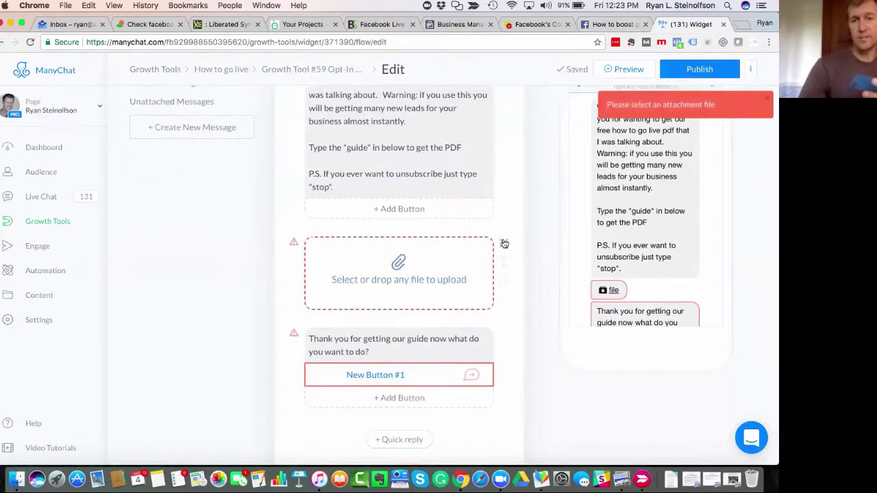
click(504, 243)
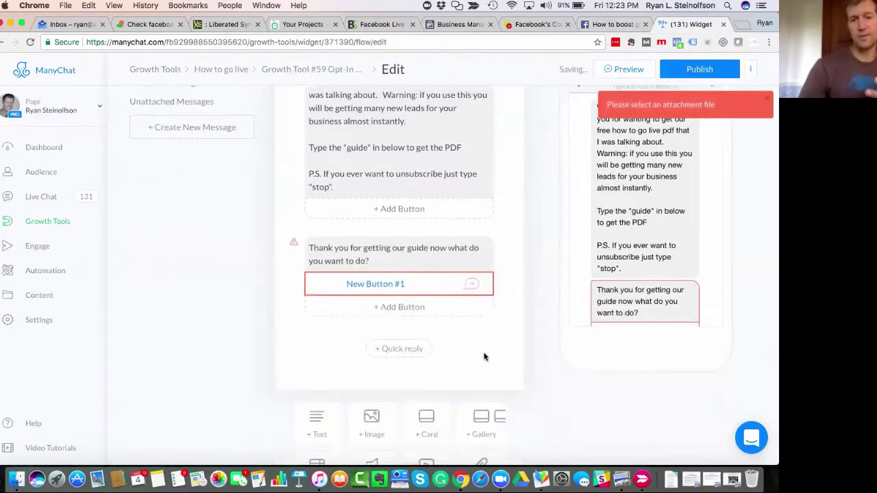
click(504, 244)
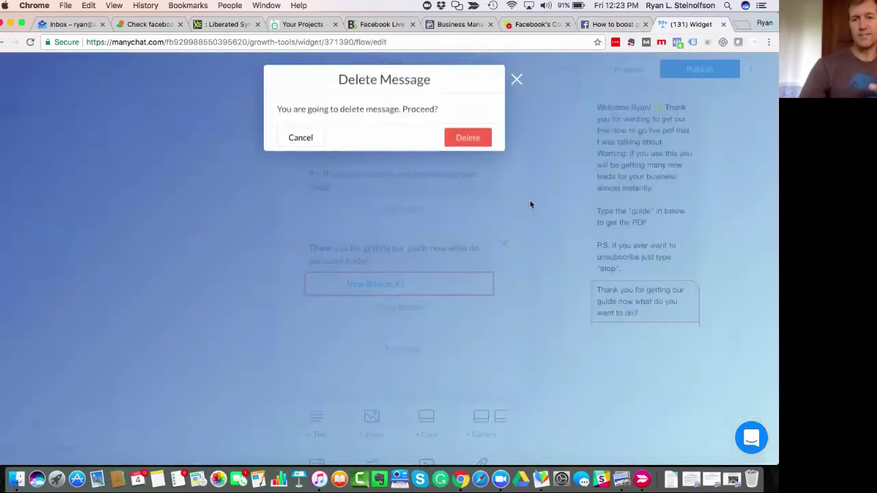
click(463, 142)
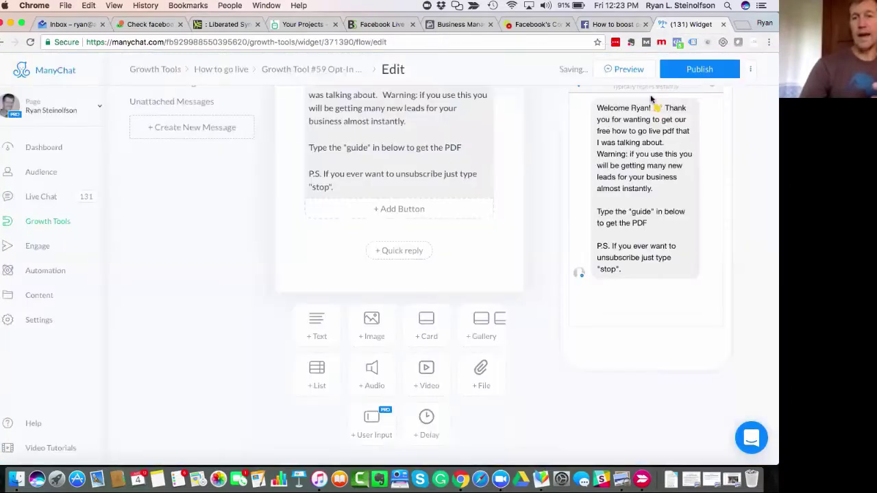
Publish the opt-in message containing only the welcome text
click(700, 74)
scroll(400, 185, up, 5)
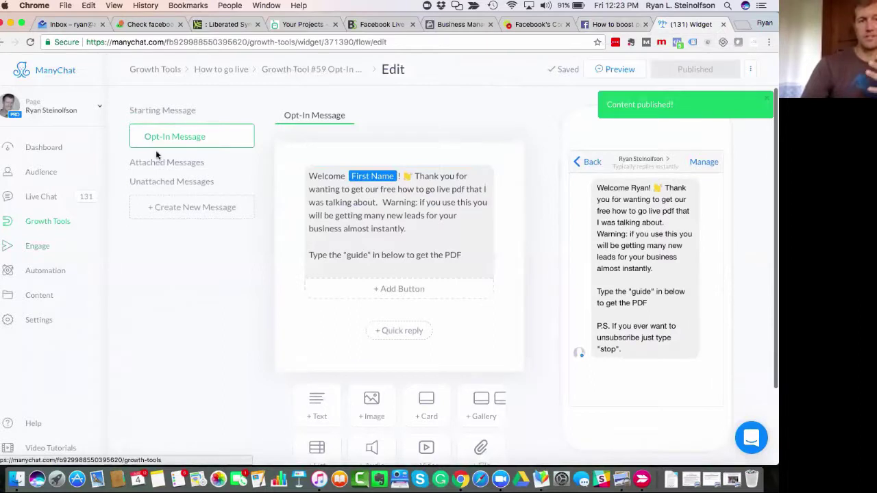
Delete the unused "Growth Tool #58" from the list of growth tools
click(51, 226)
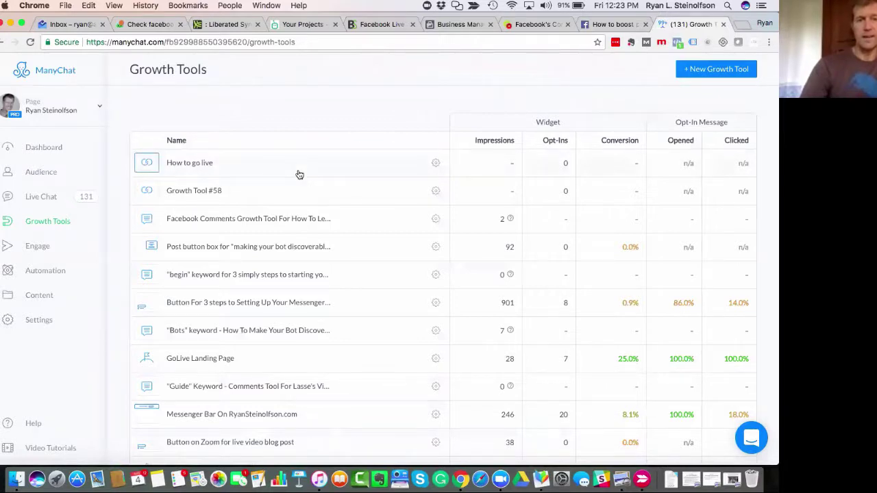
click(433, 195)
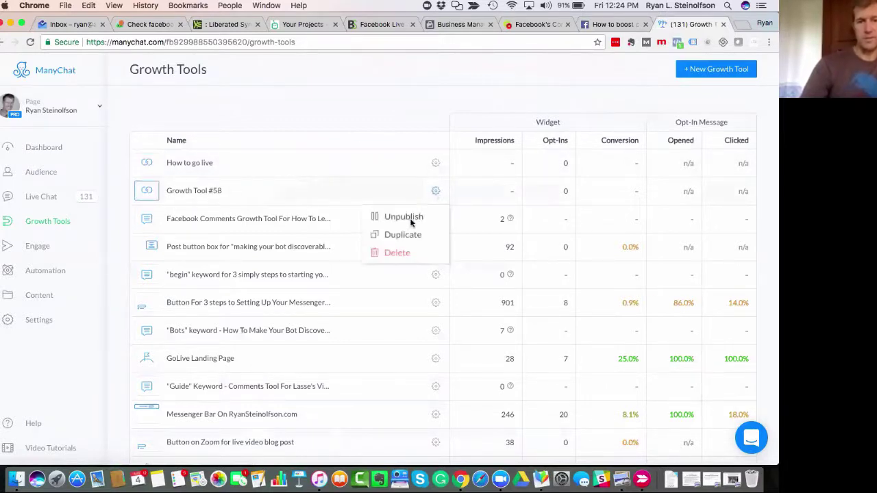
click(394, 253)
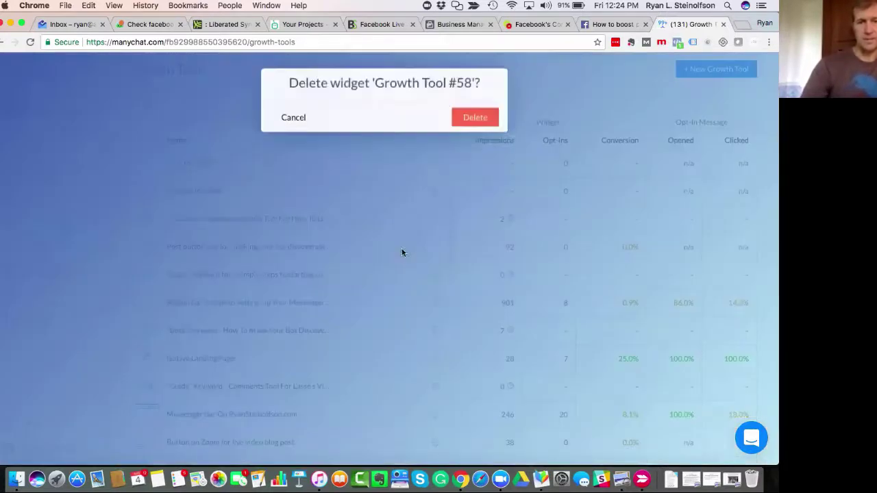
click(470, 117)
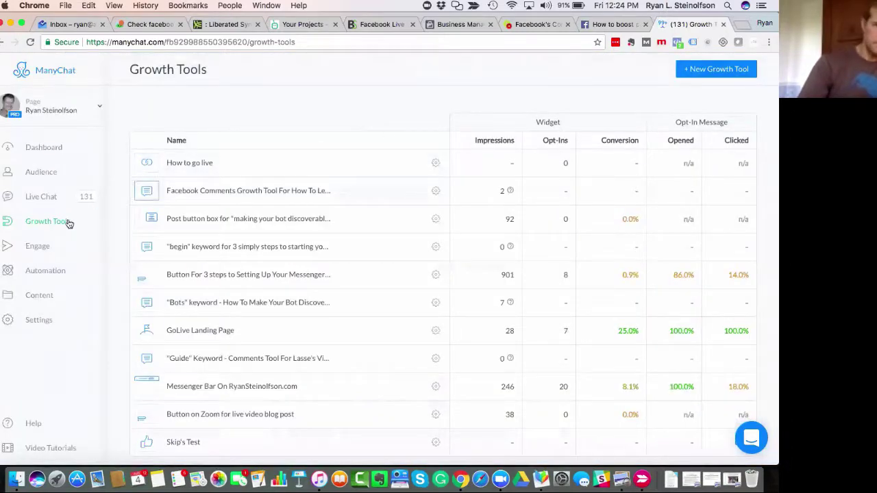
Create a new automation sequence named "Live video PDF"
click(38, 248)
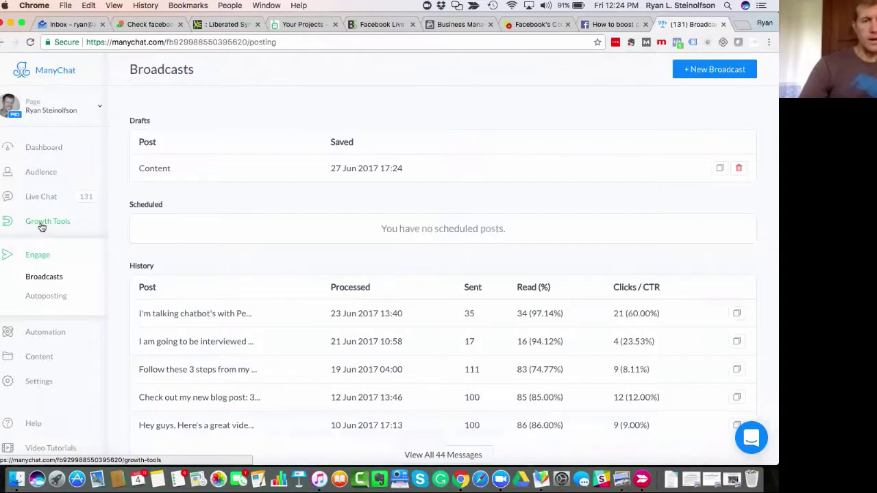
click(42, 226)
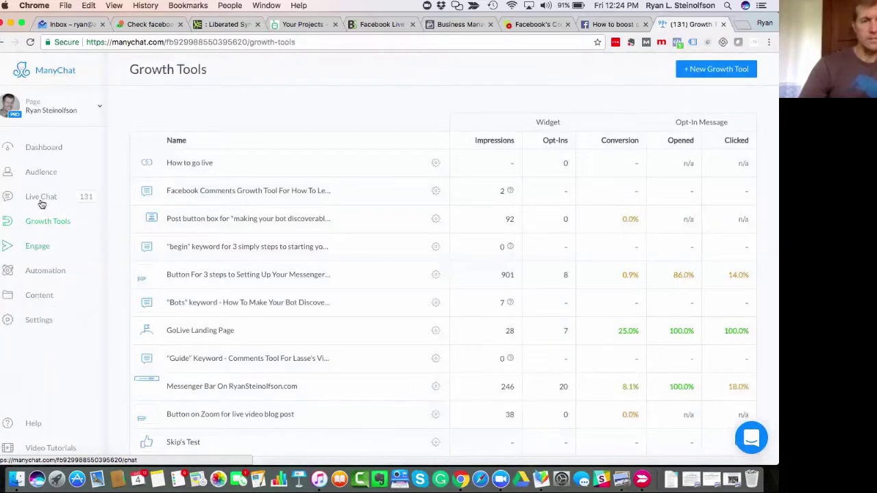
click(44, 271)
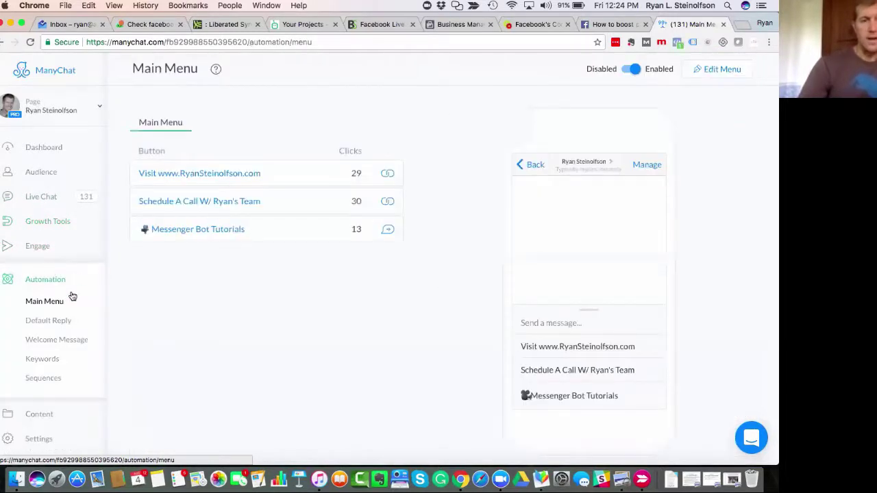
scroll(72, 305, down, 2)
click(43, 339)
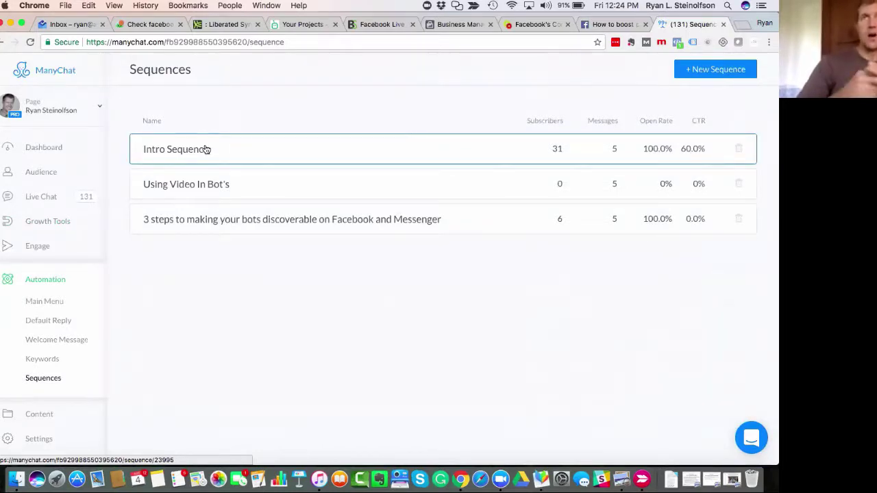
click(724, 71)
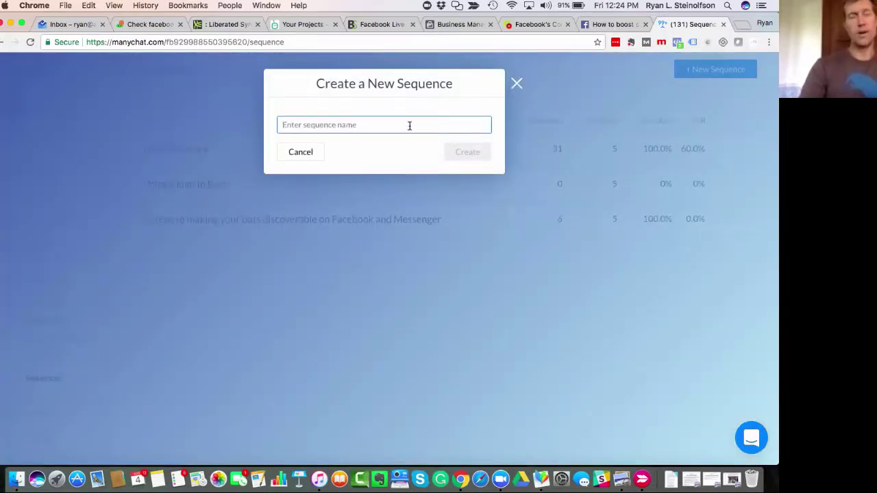
text(Live video)
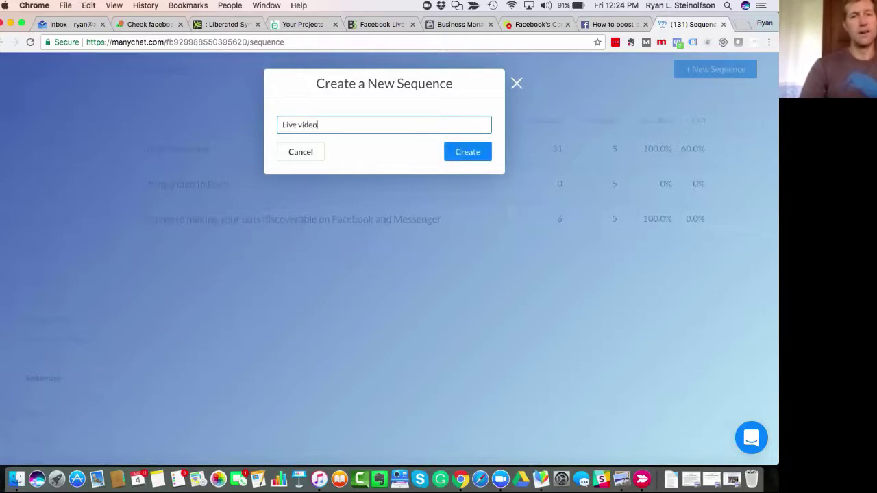
text( PD)
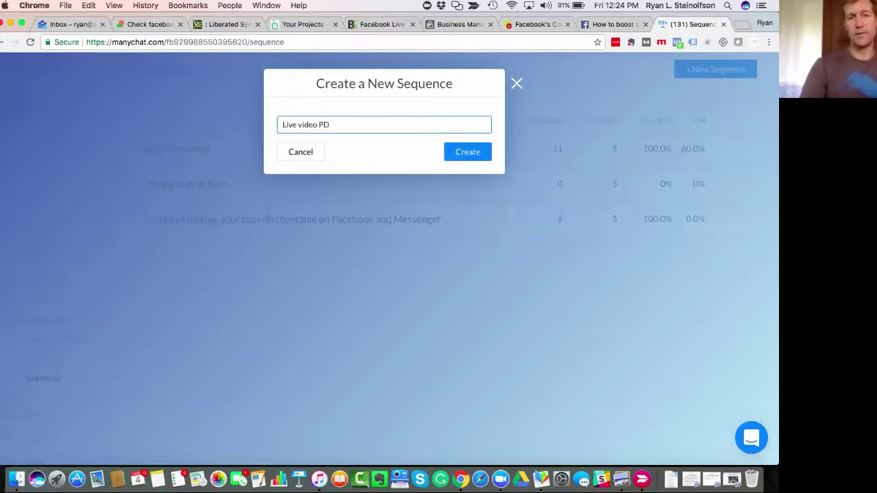
text(F)
click(470, 157)
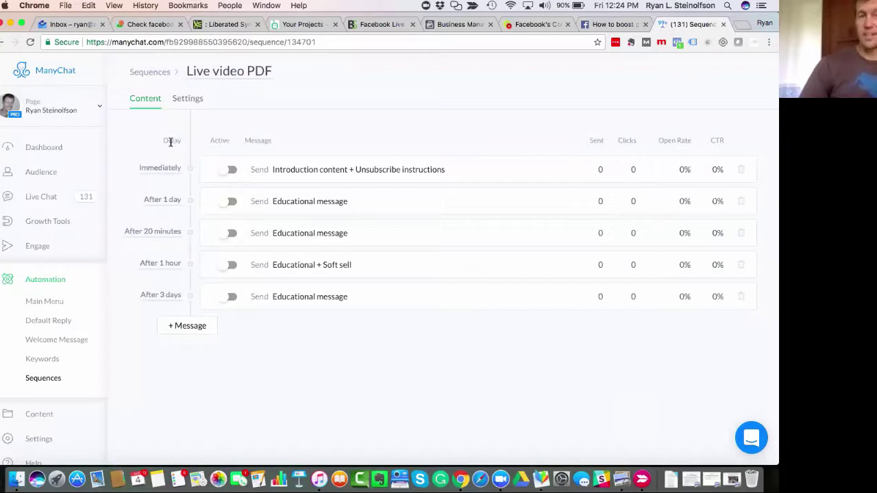
Try to switch the sending delay of the sequence's introduction message to minutes
click(161, 170)
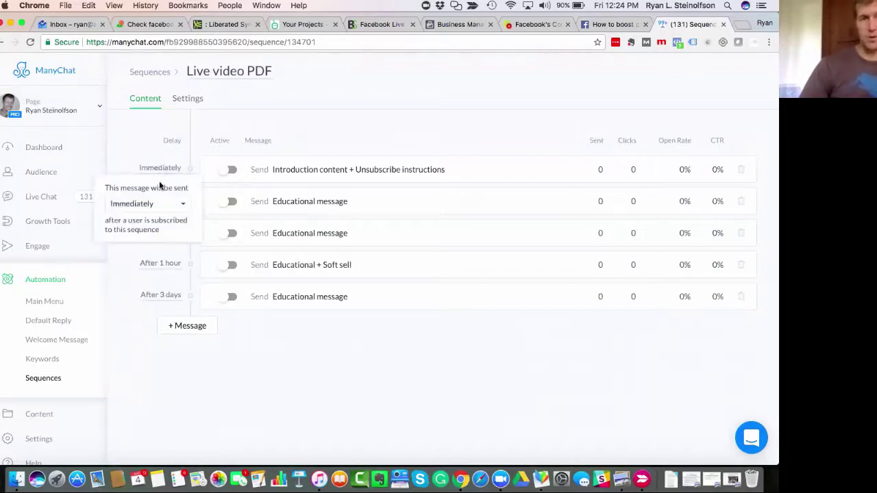
click(162, 203)
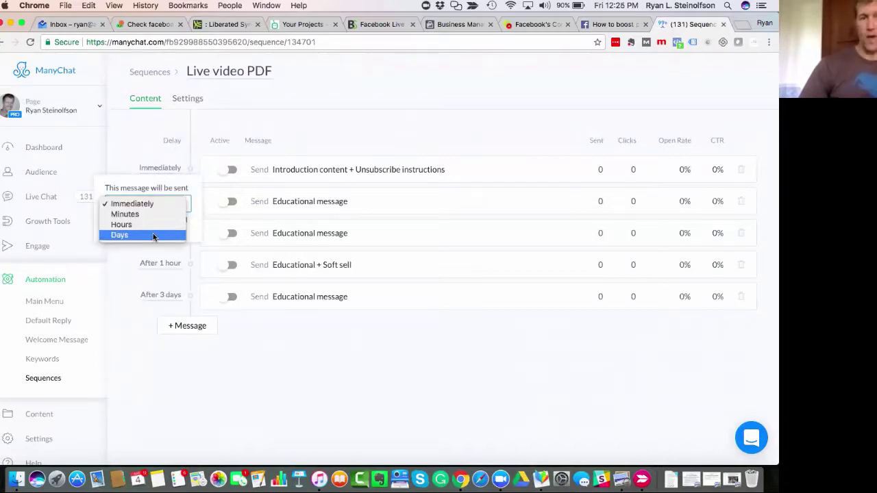
click(152, 214)
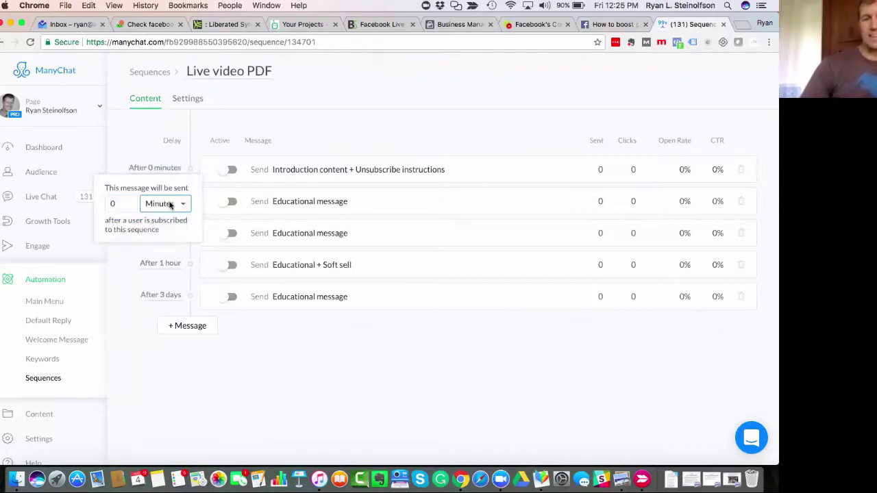
click(314, 128)
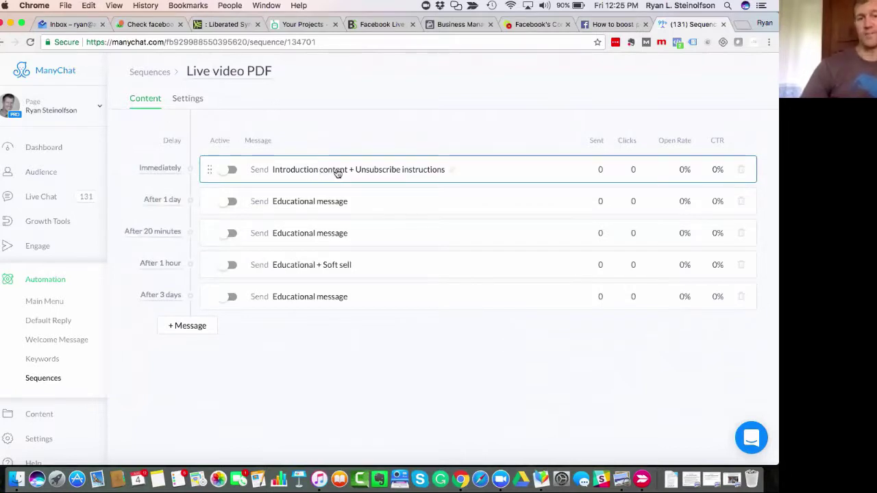
Open the "Introduction content + Unsubscribe instructions" message of the sequence and review its placeholder text
click(337, 173)
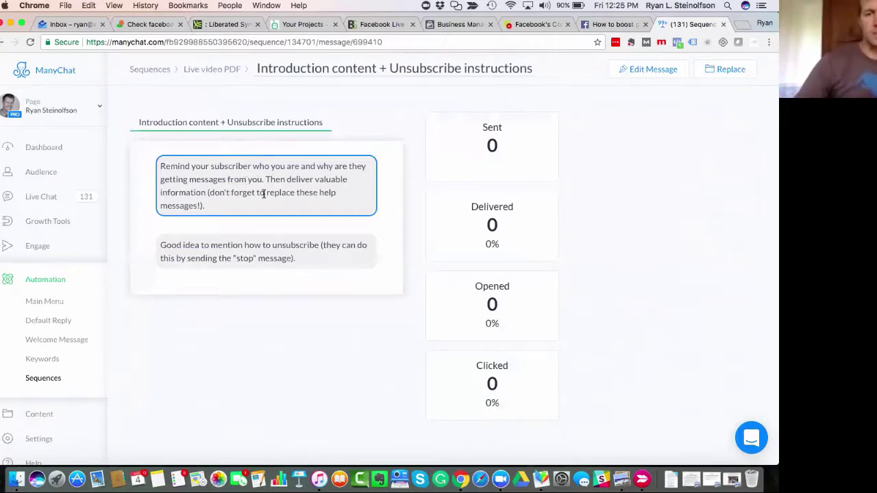
scroll(270, 178, down, 1)
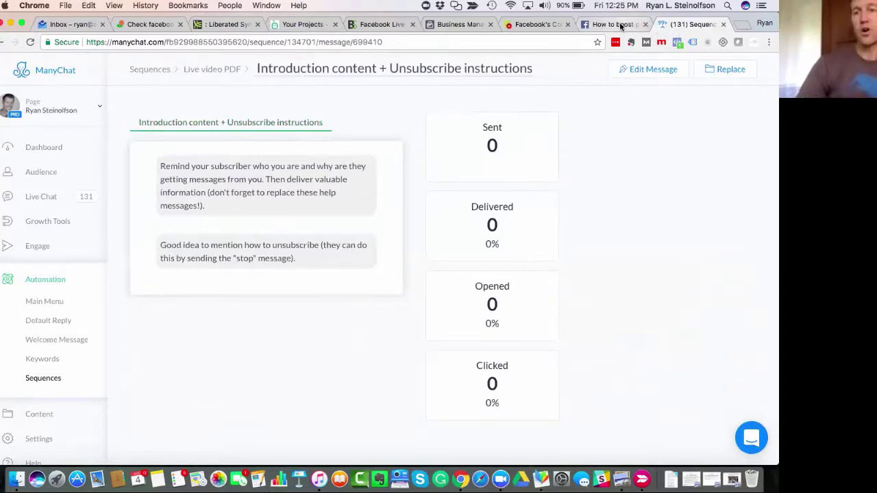
Examine the chatbot prototyping features on botmock.com in a new browser tab and return to the introduction message in ManyChat
click(743, 25)
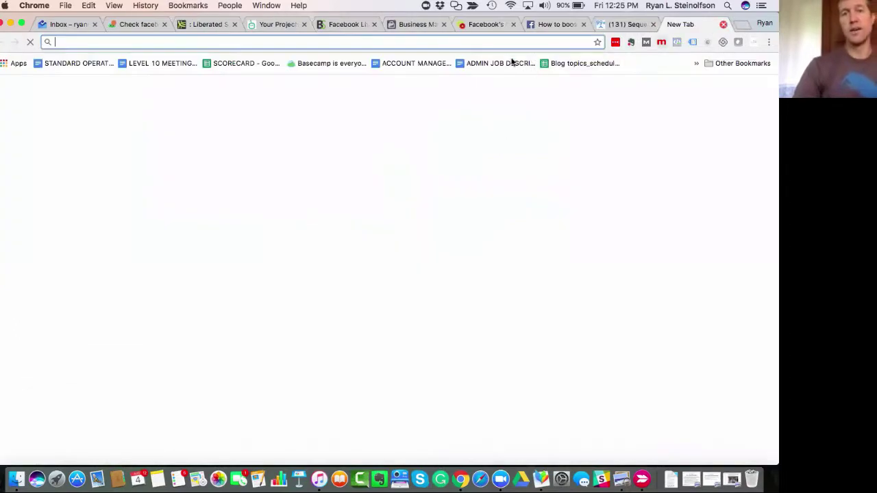
text(botmock.com)
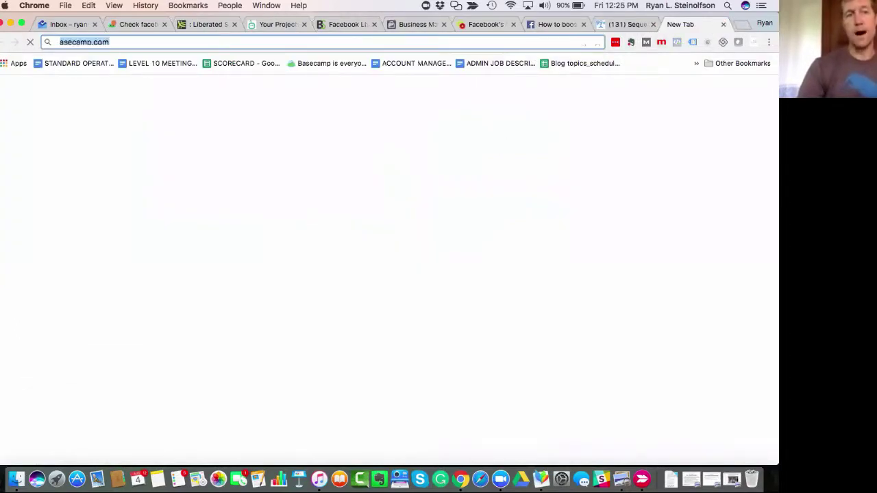
key(Return)
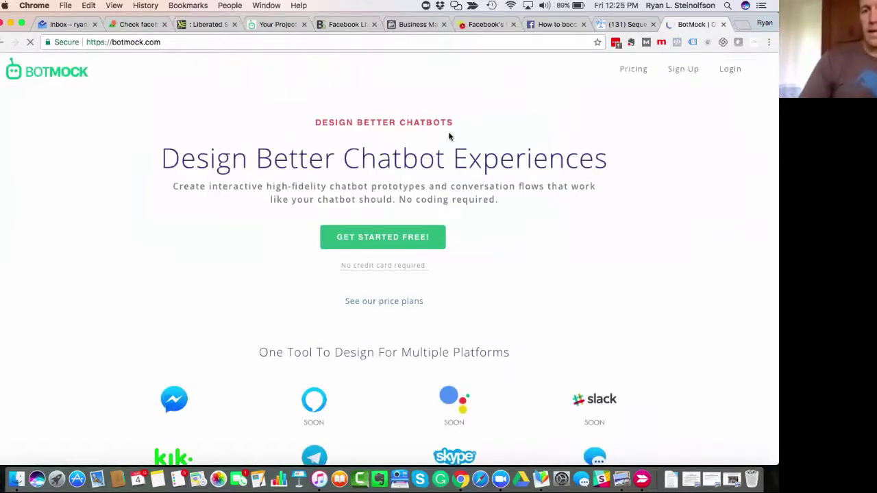
scroll(449, 136, down, 3)
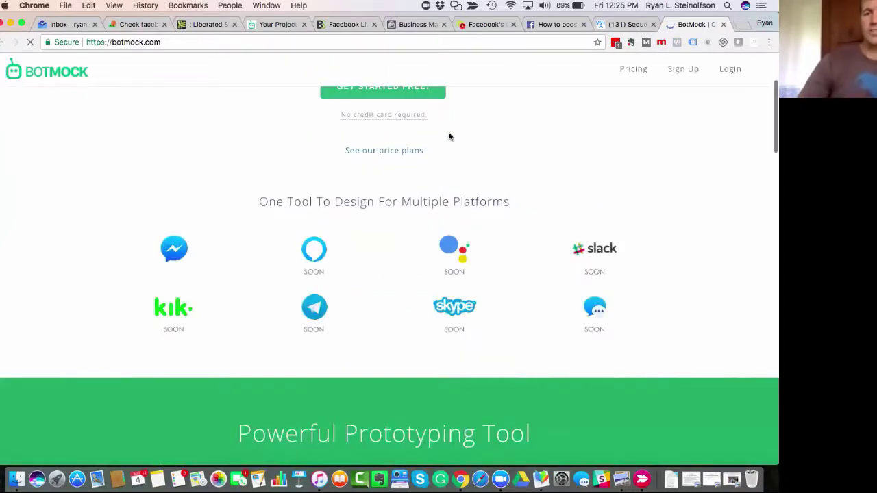
scroll(448, 136, down, 10)
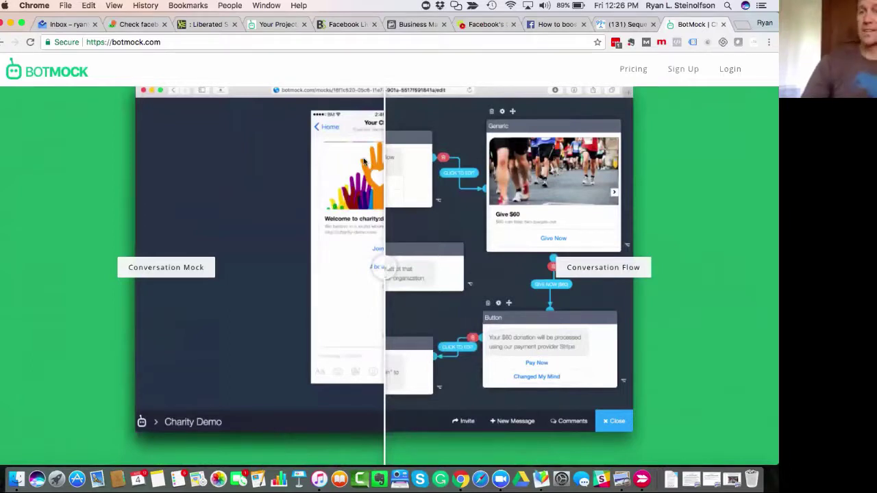
click(616, 24)
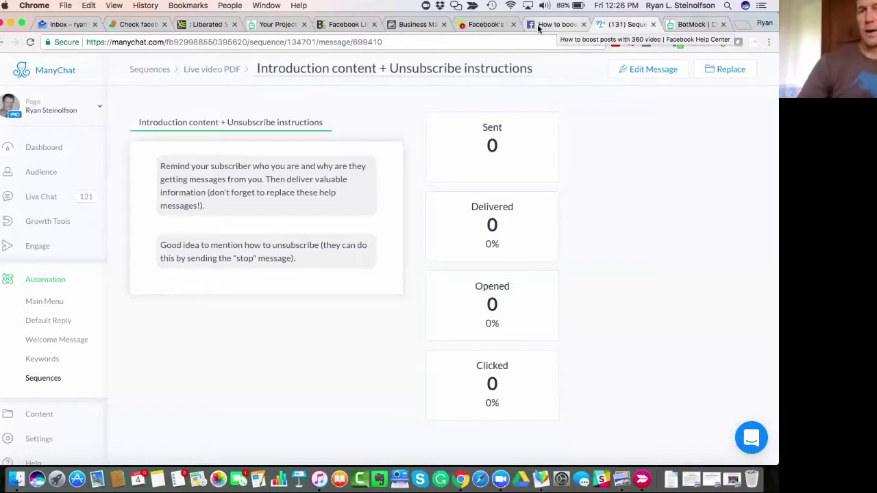
click(557, 25)
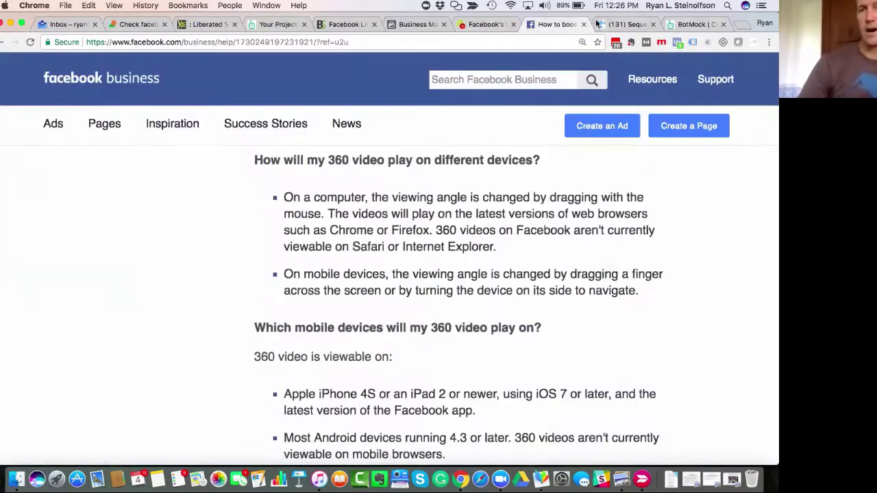
key(ctrl+Tab)
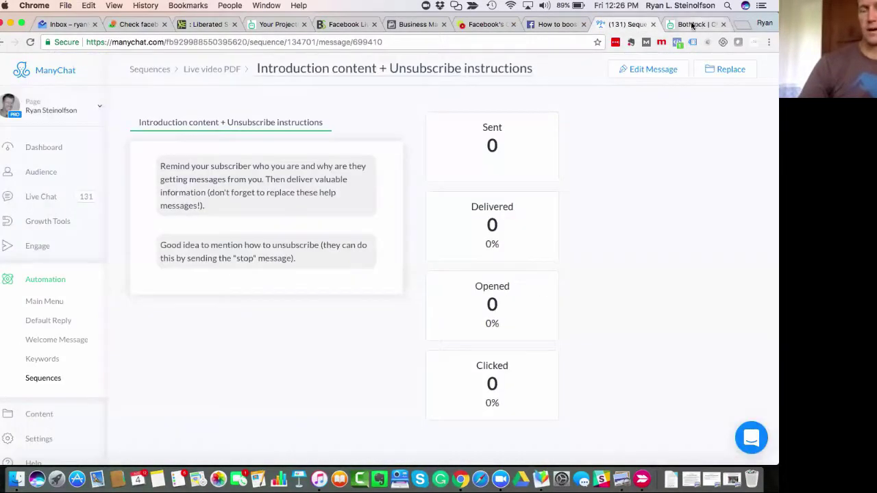